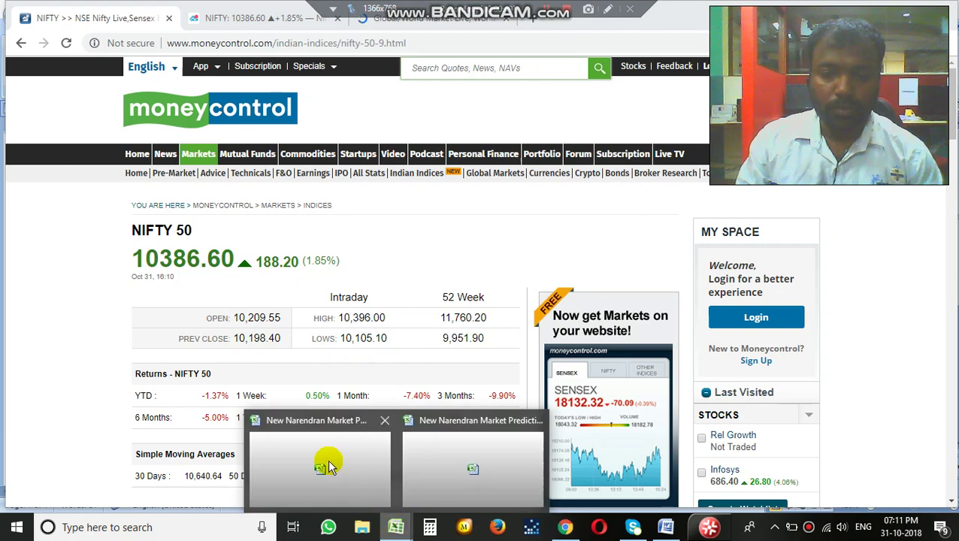
# Switch to the Excel prediction workbook, check the average of AD6940:AD6941, and compare it with the Nifty 50 open on Moneycontrol in Chrome
pyautogui.click(321, 461)
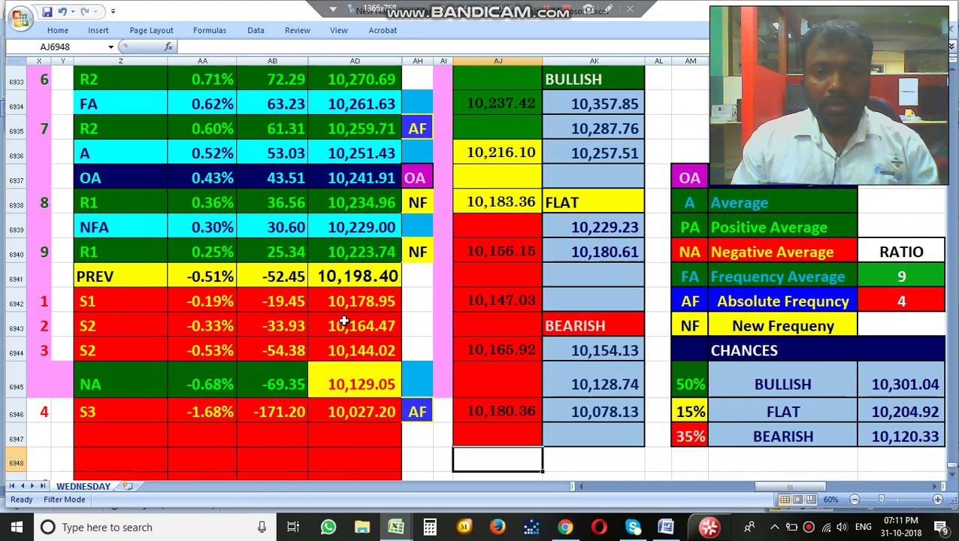
pyautogui.click(427, 291)
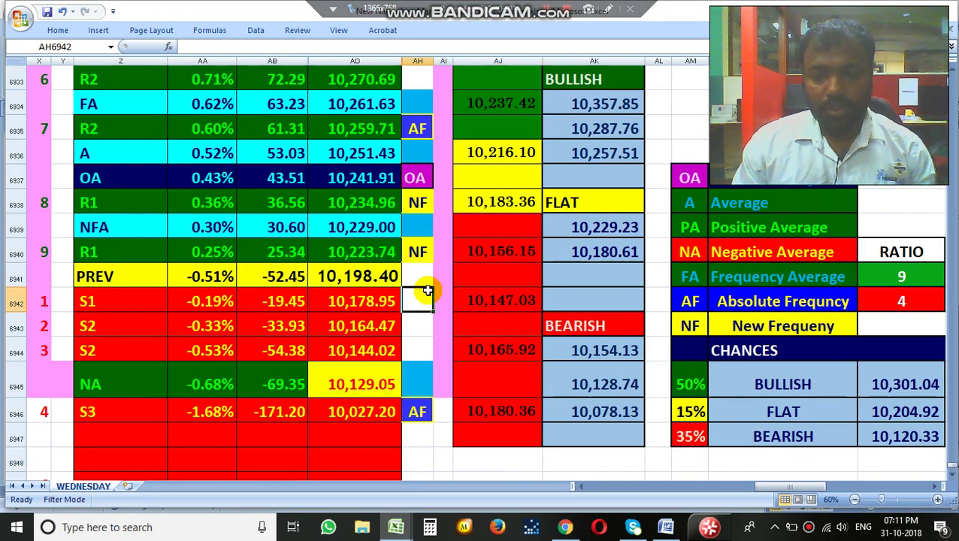
pyautogui.click(351, 254)
pyautogui.moveTo(351, 255); pyautogui.dragTo(352, 275)
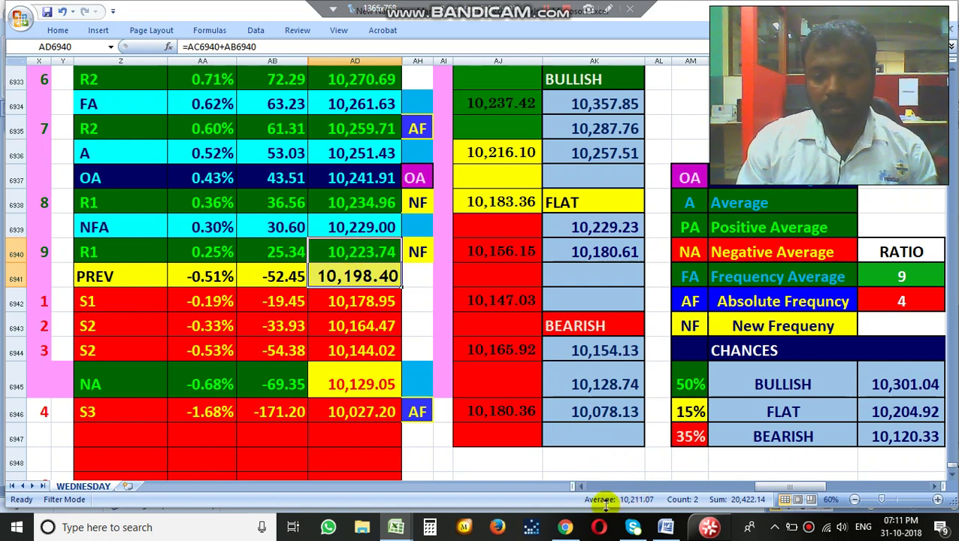
pyautogui.click(565, 528)
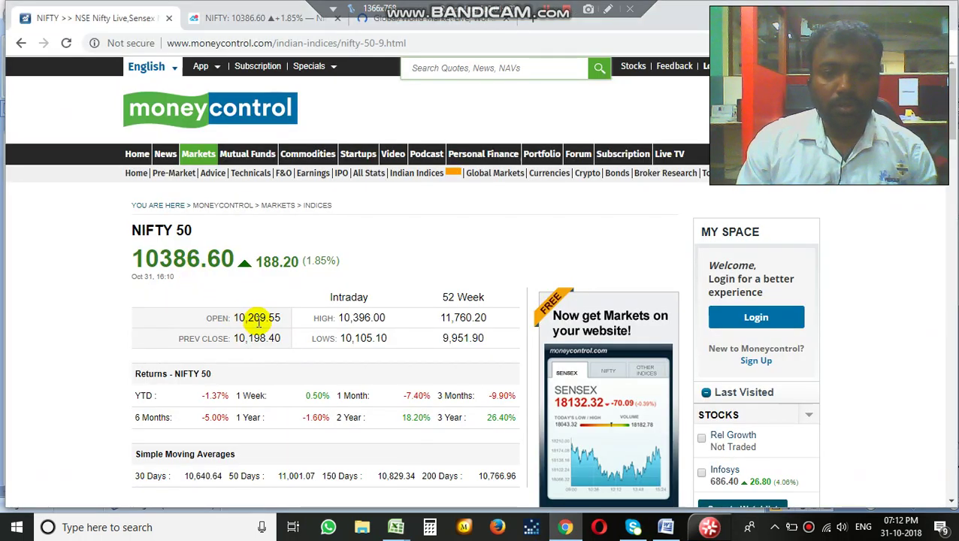
# Return to Excel, check the averages of AD6945:AD6946 and AK6945:AK6946, and compare them with the Nifty 50 intraday low in Chrome
pyautogui.click(560, 529)
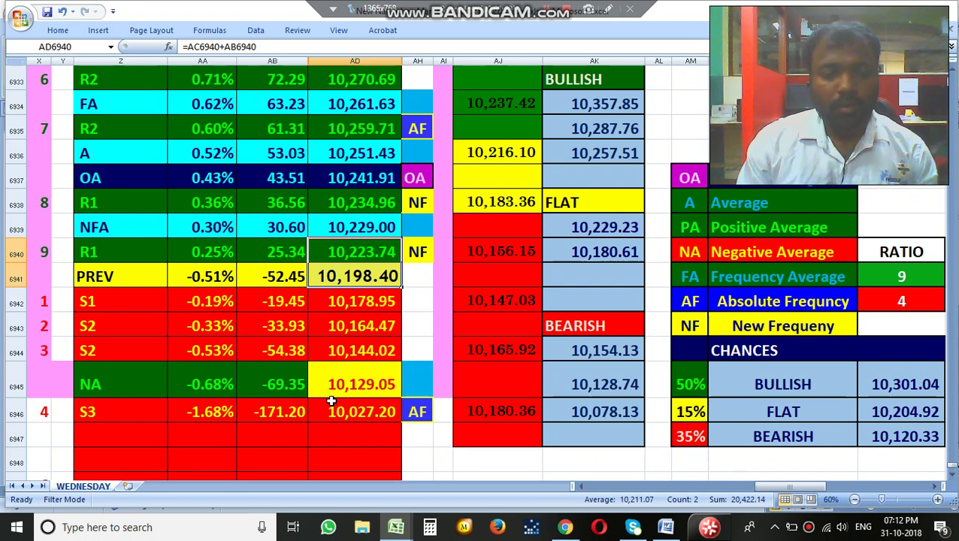
pyautogui.click(356, 386)
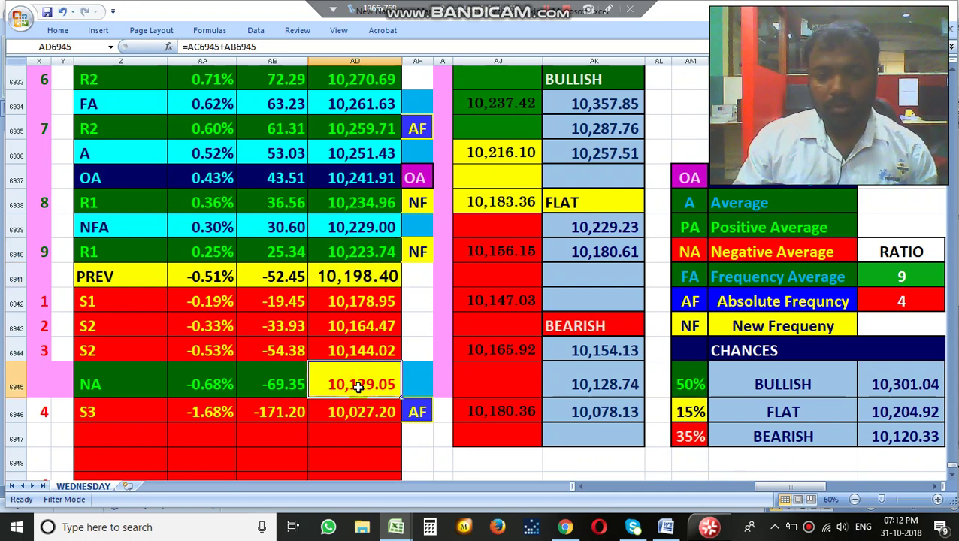
pyautogui.hotkey('shift', 'Down')
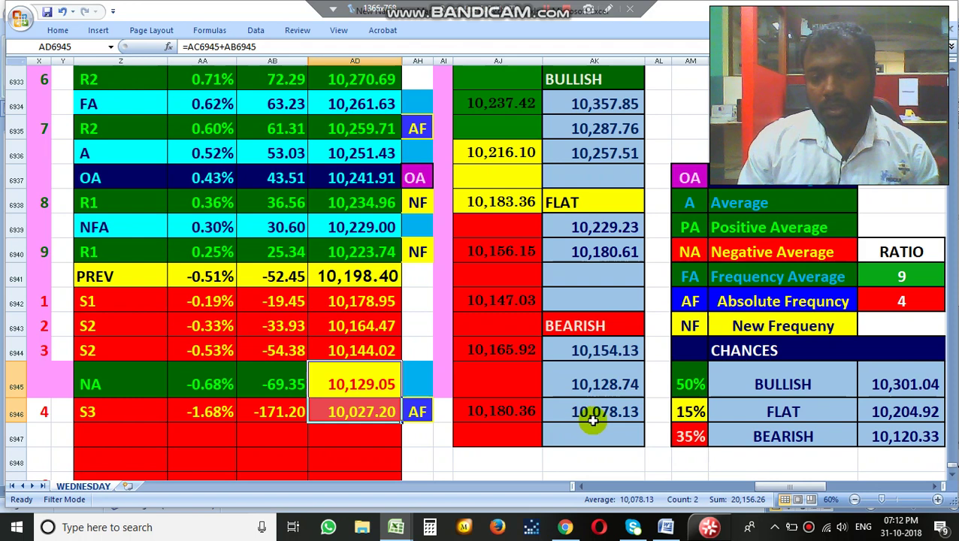
pyautogui.click(595, 385)
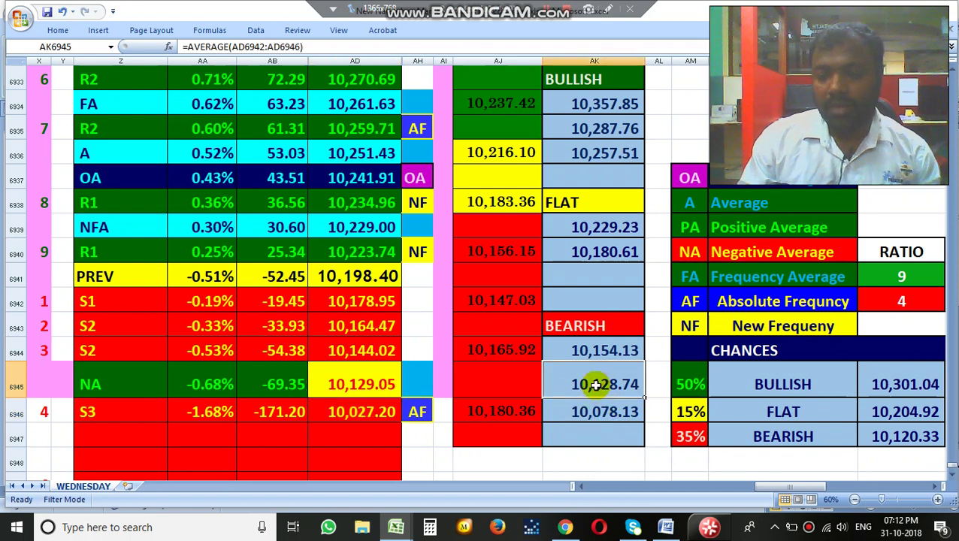
pyautogui.moveTo(595, 385); pyautogui.dragTo(602, 412)
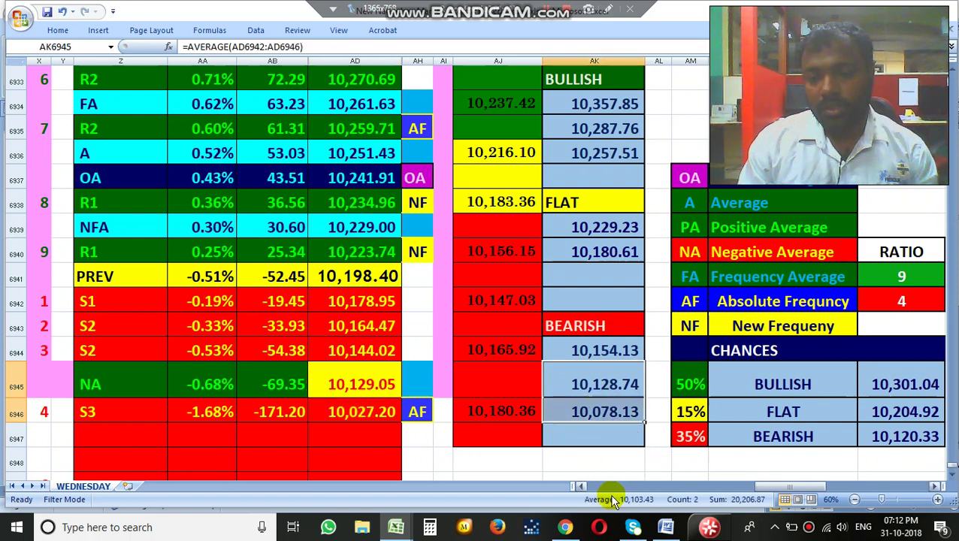
pyautogui.click(564, 527)
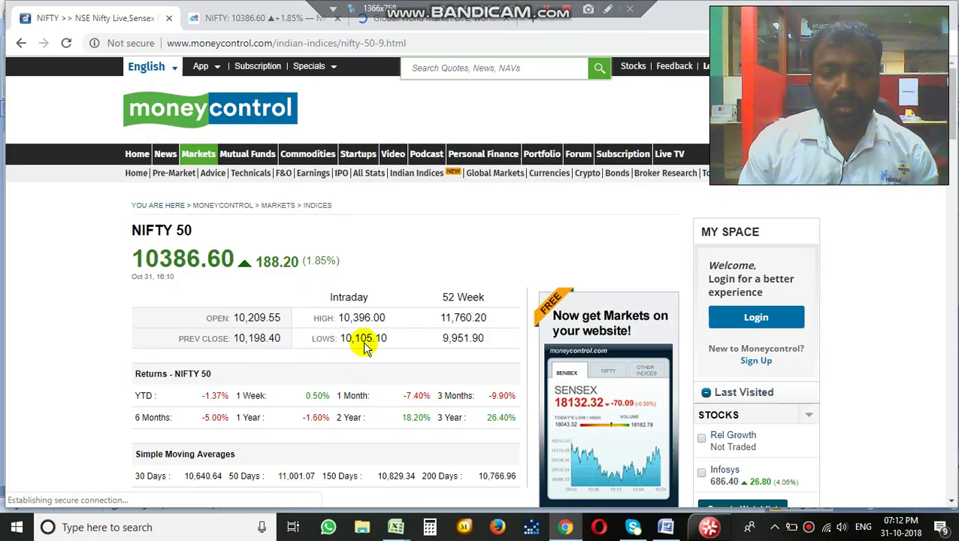
# Return to Excel and check the average of all levels from S1 down to S3 in AD6942:AD6946
pyautogui.click(565, 532)
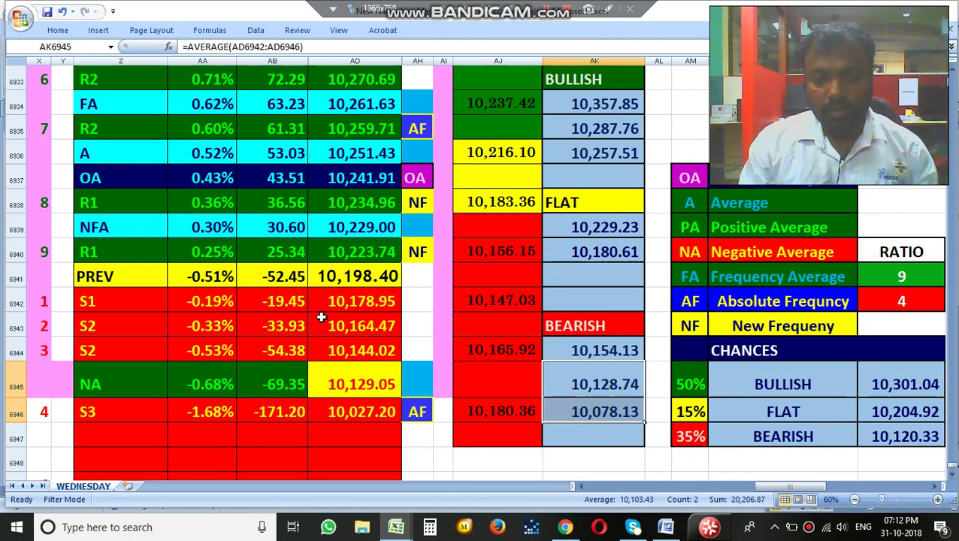
pyautogui.click(348, 309)
pyautogui.hotkey('shift', 'Down')
pyautogui.hotkey('shift', 'Down')
pyautogui.hotkey('shift', 'Down')
pyautogui.hotkey('shift', 'Down')
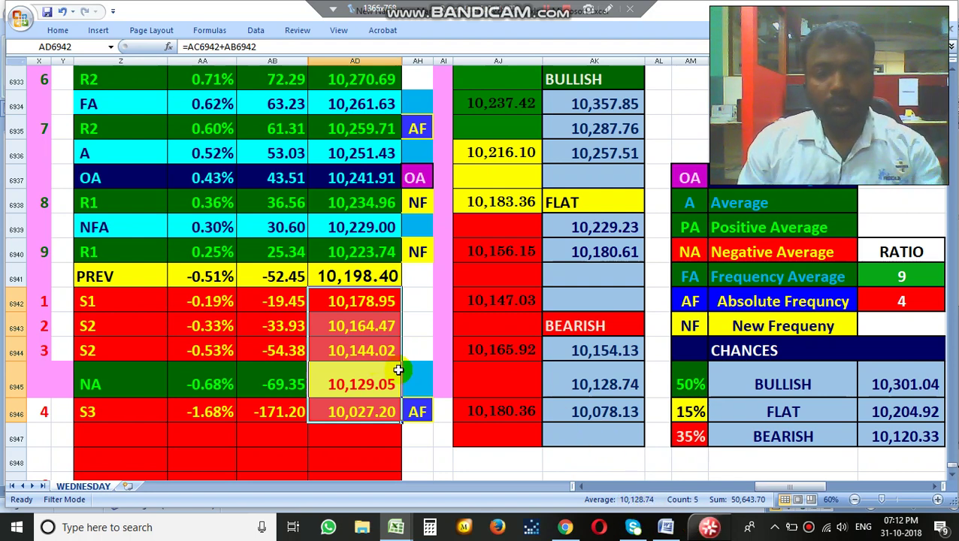
# Select AD6942:AD6945, AD6942:AD6946 and AD6945:AD6946 in turn to check the averages behind the three BEARISH values
pyautogui.click(408, 304)
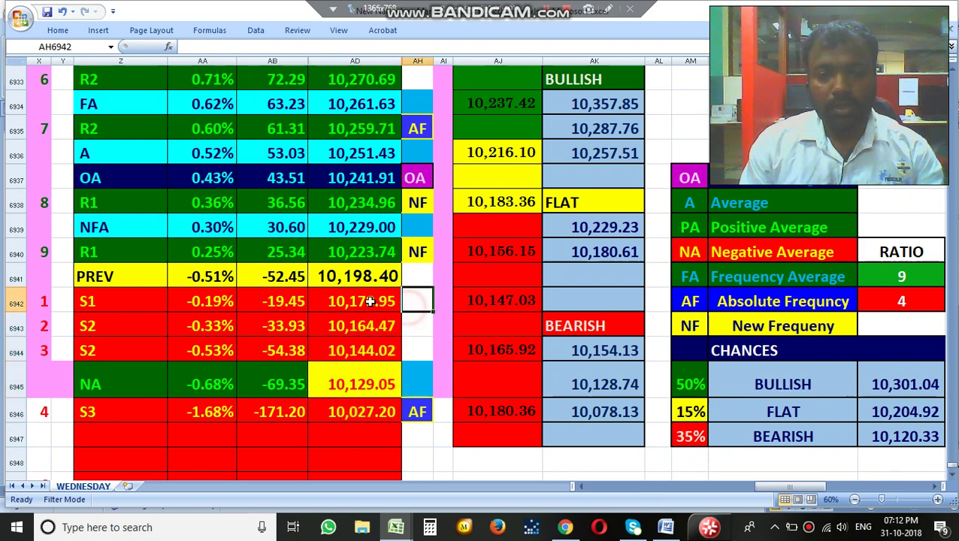
pyautogui.click(365, 301)
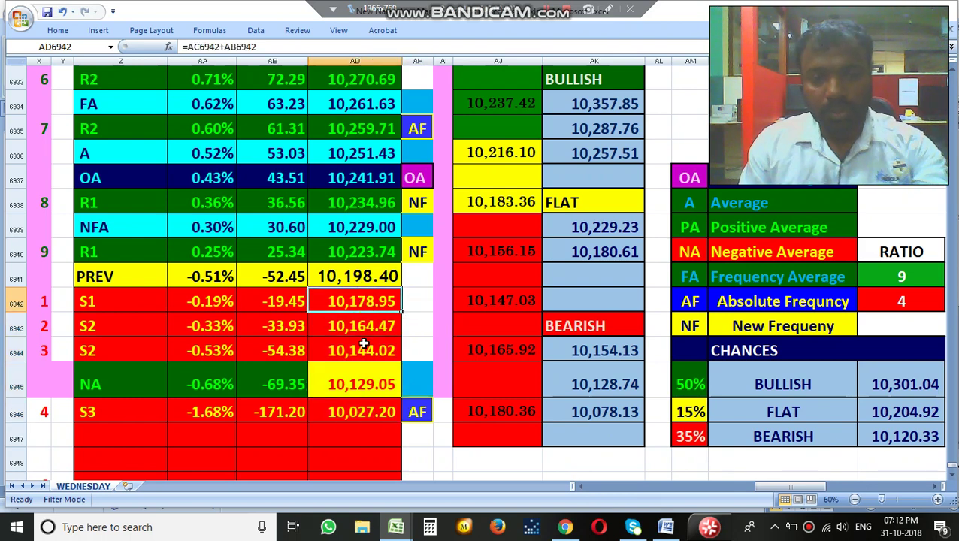
pyautogui.hotkey('shift', 'Down')
pyautogui.hotkey('shift', 'Down')
pyautogui.hotkey('shift', 'Down')
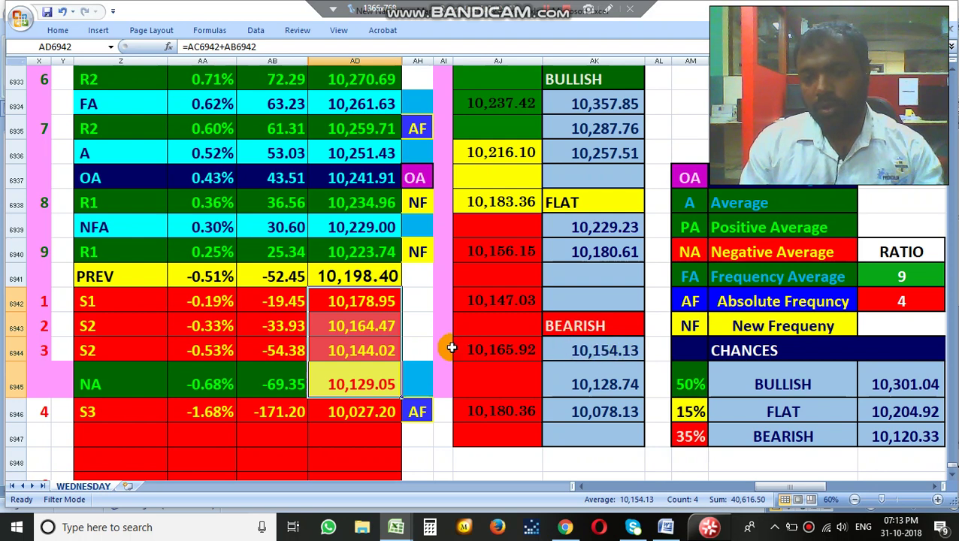
pyautogui.hotkey('shift', 'Down')
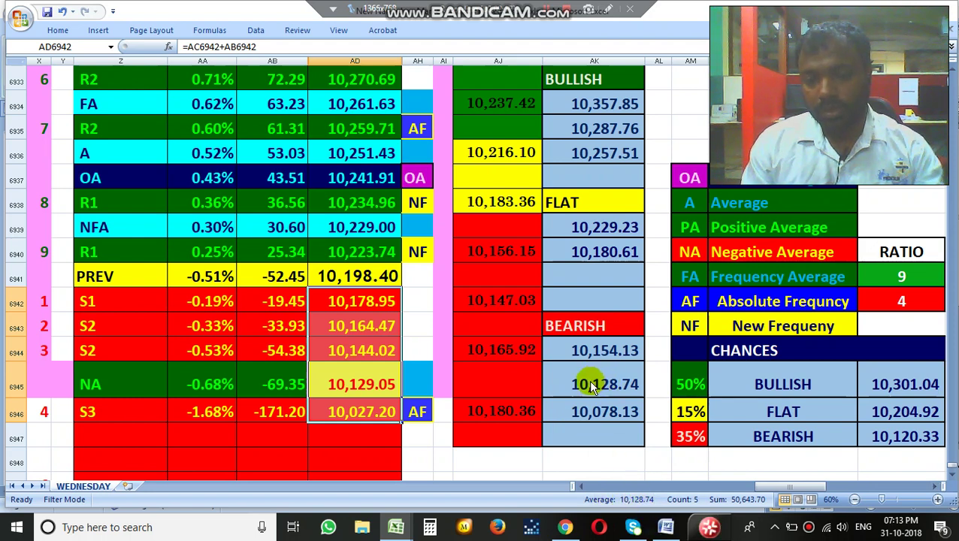
pyautogui.click(372, 380)
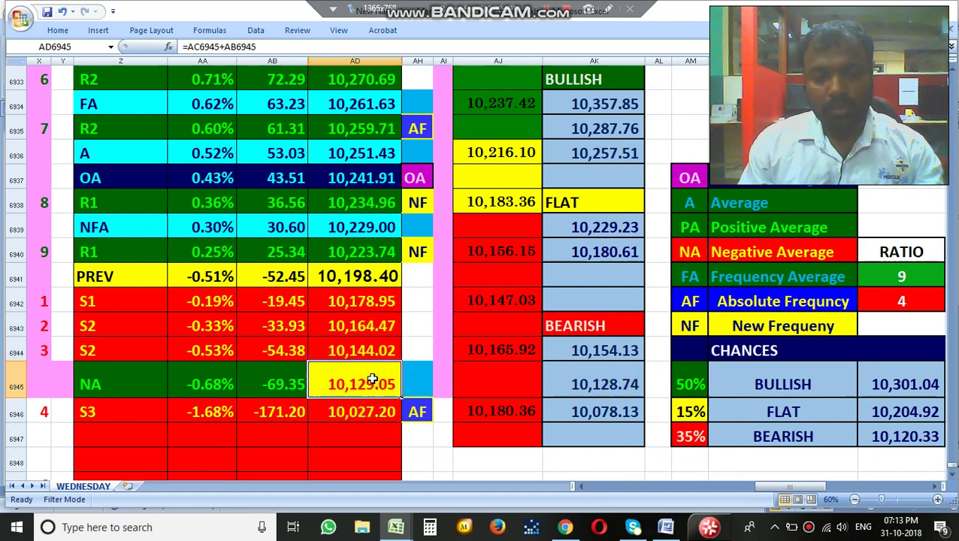
pyautogui.hotkey('shift', 'Down')
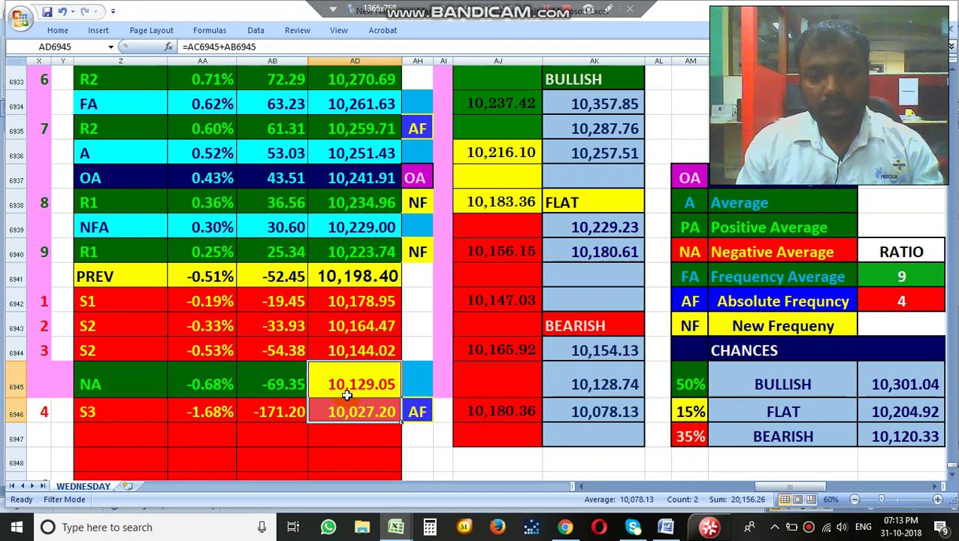
# Recheck the averages of S1 to NA, S1 to S3, and NA to S3 in column AD against the BEARISH values
pyautogui.click(353, 301)
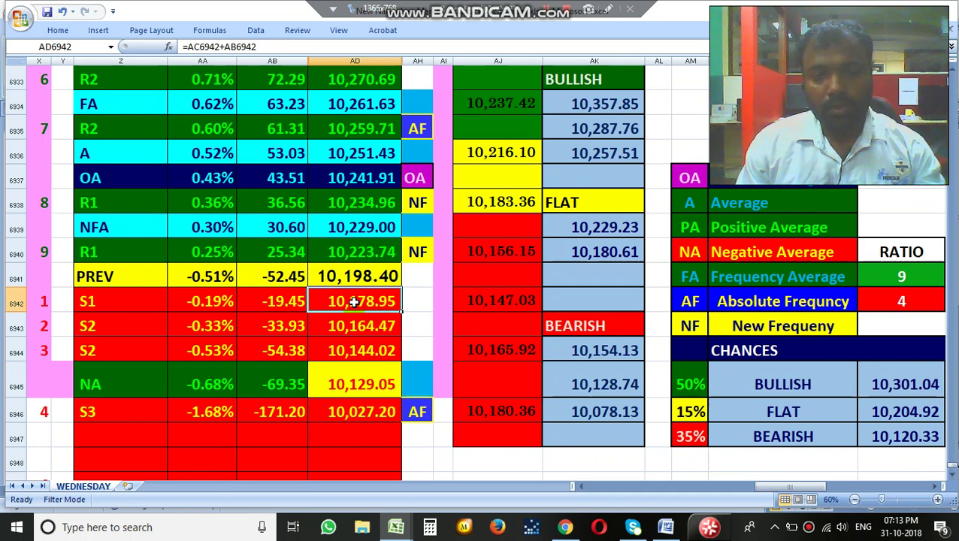
pyautogui.hotkey('shift', 'Down')
pyautogui.hotkey('shift', 'Down')
pyautogui.hotkey('shift', 'Down')
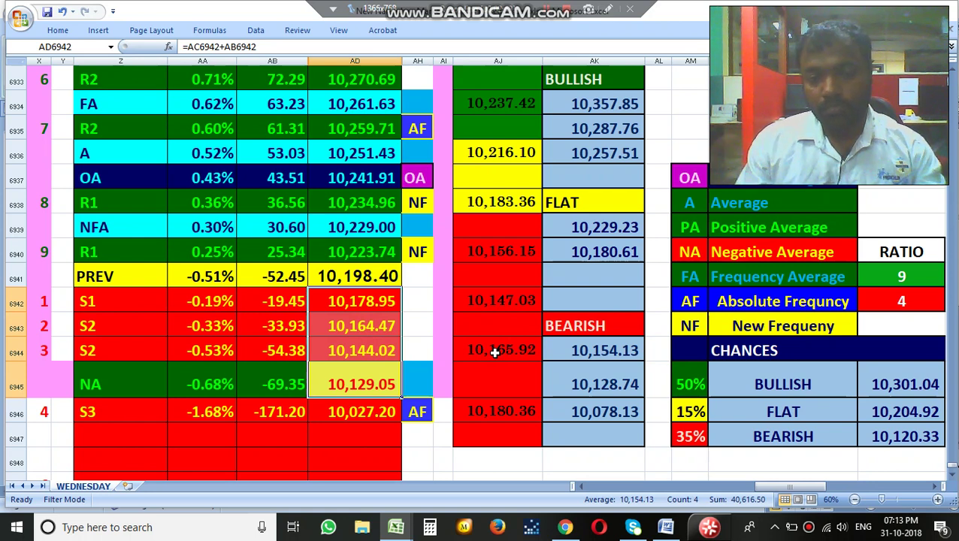
pyautogui.hotkey('shift', 'Down')
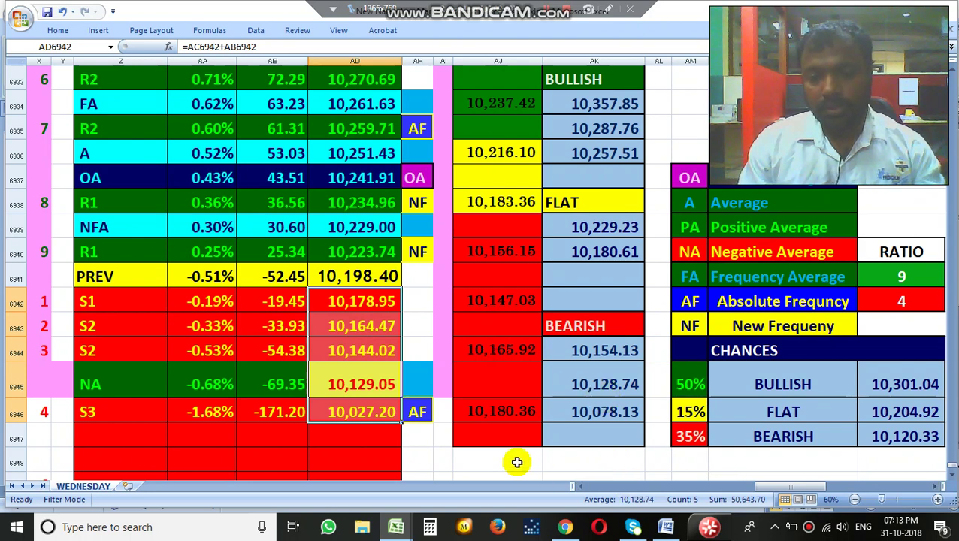
pyautogui.click(364, 382)
pyautogui.hotkey('shift', 'Down')
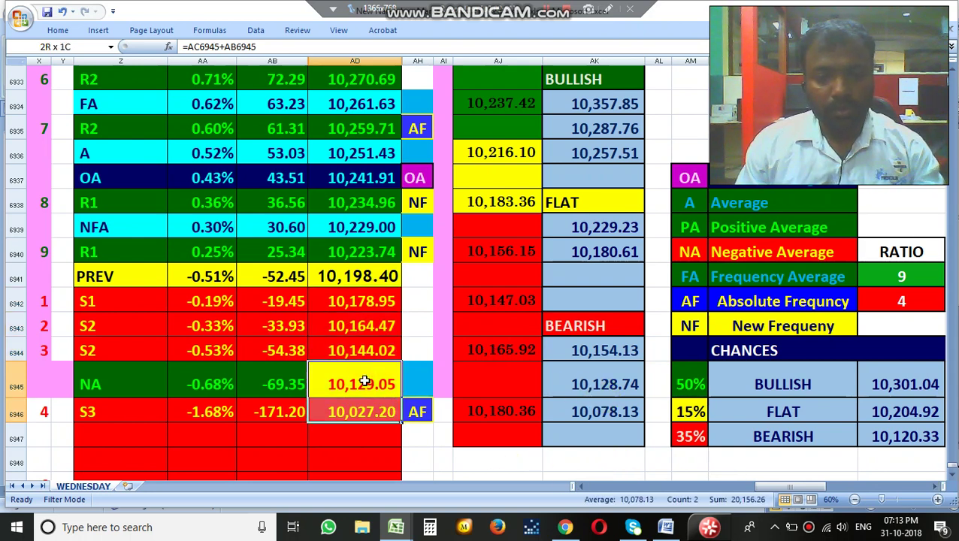
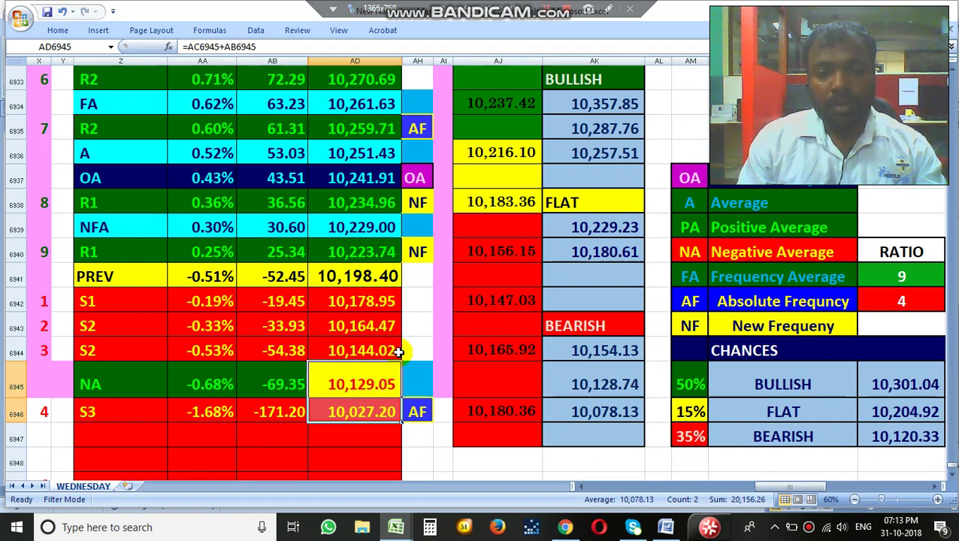
# Check the average of AD6944:AD6945 and compare it with the average of AD6945:AD6946
pyautogui.click(364, 381)
pyautogui.click(354, 352)
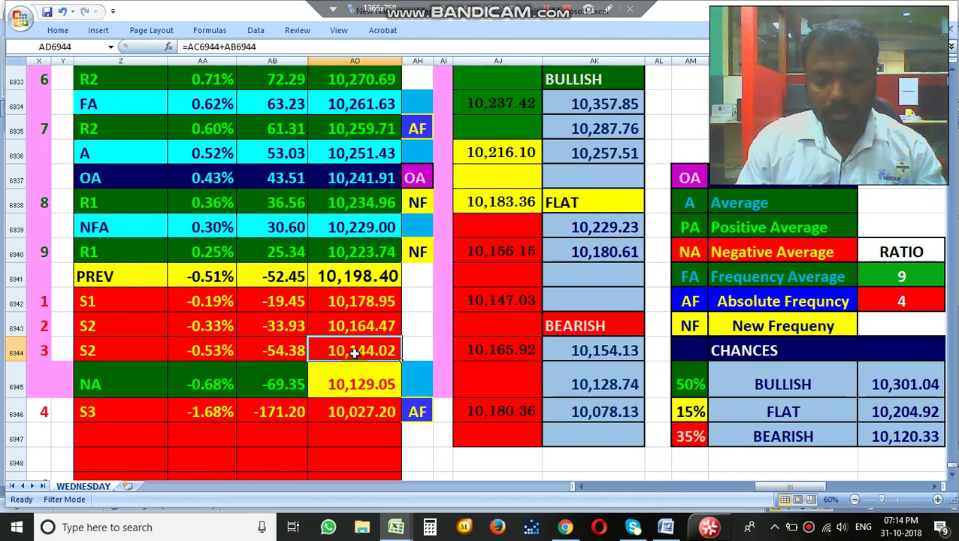
pyautogui.hotkey('shift', 'Down')
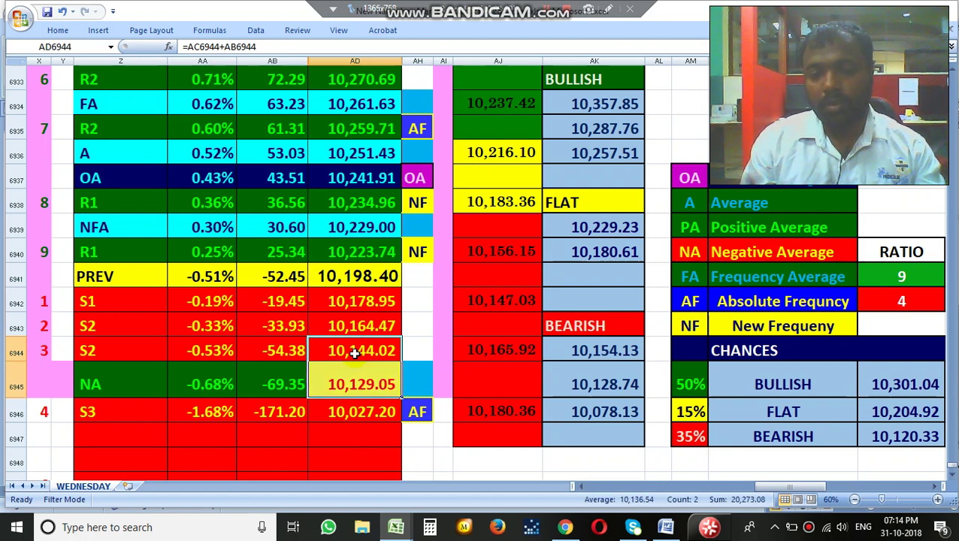
pyautogui.press('Down')
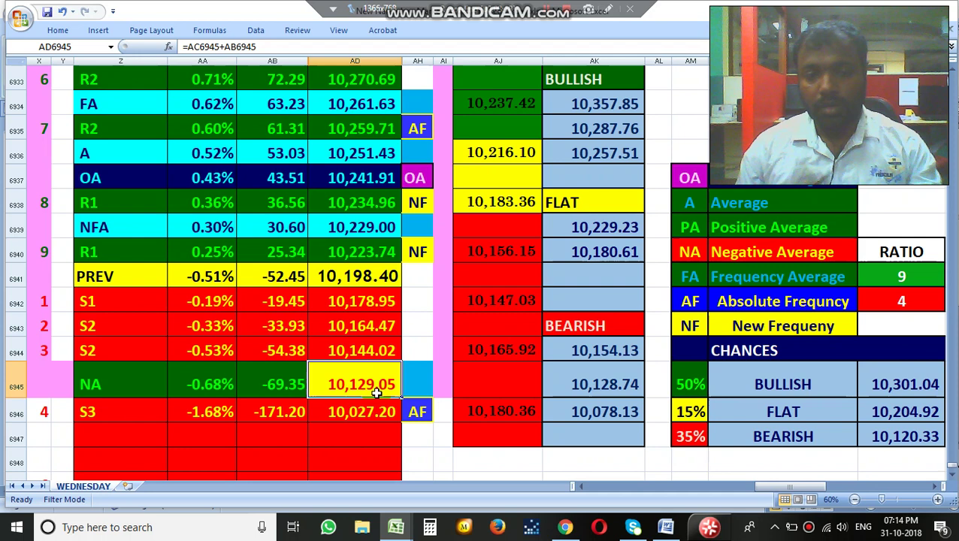
pyautogui.hotkey('shift', 'Down')
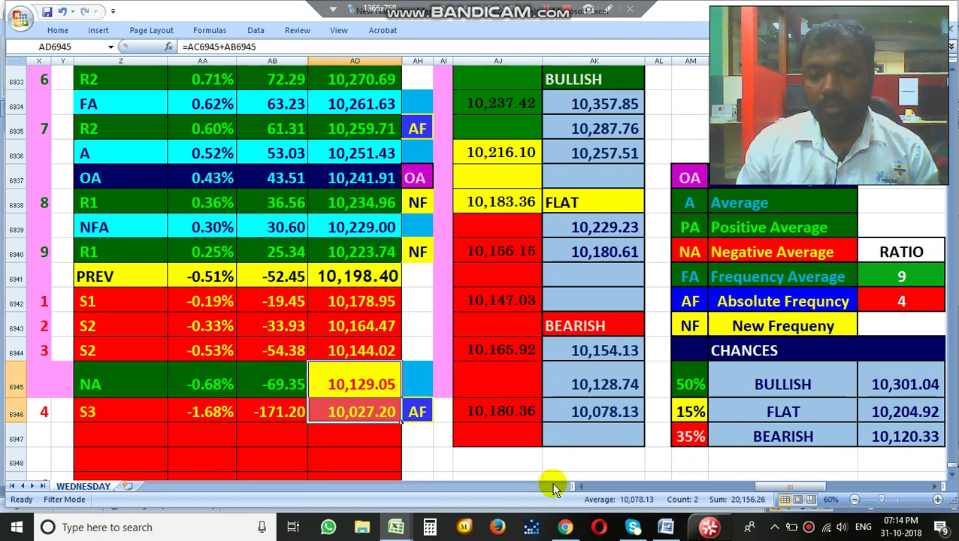
# Review the Nifty 50 quote in Chrome, return to Excel, and check the averages of AK6944:AK6945 and AK6945:AK6946
pyautogui.click(565, 528)
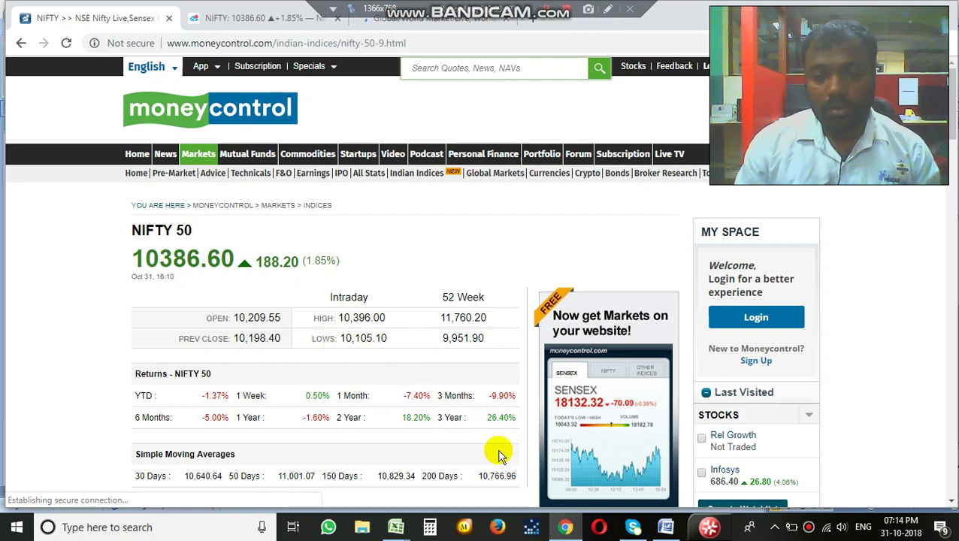
pyautogui.click(574, 529)
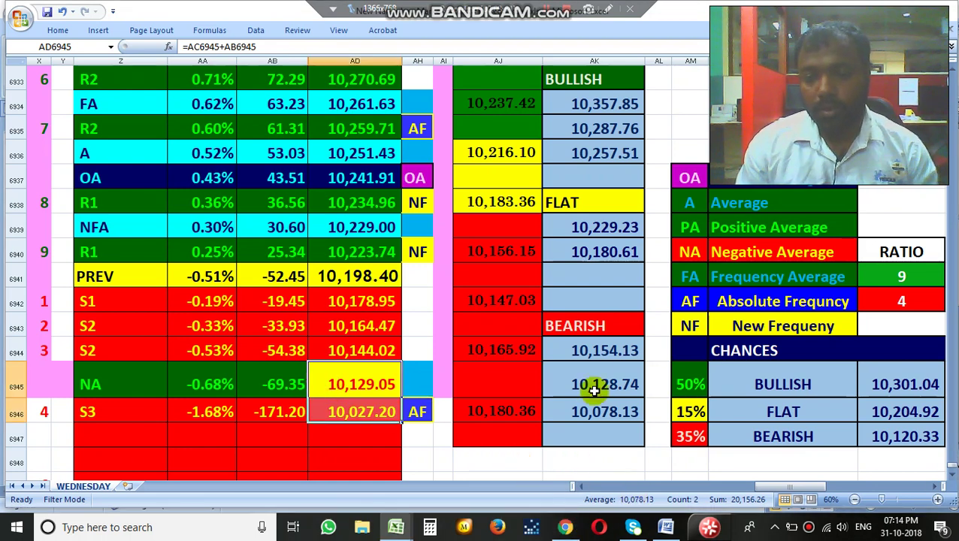
pyautogui.click(596, 354)
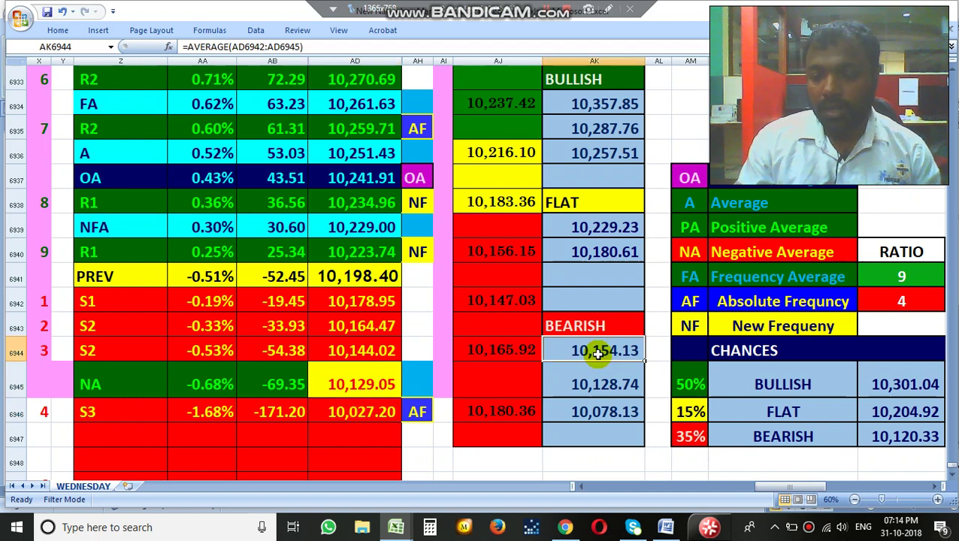
pyautogui.hotkey('shift', 'Down')
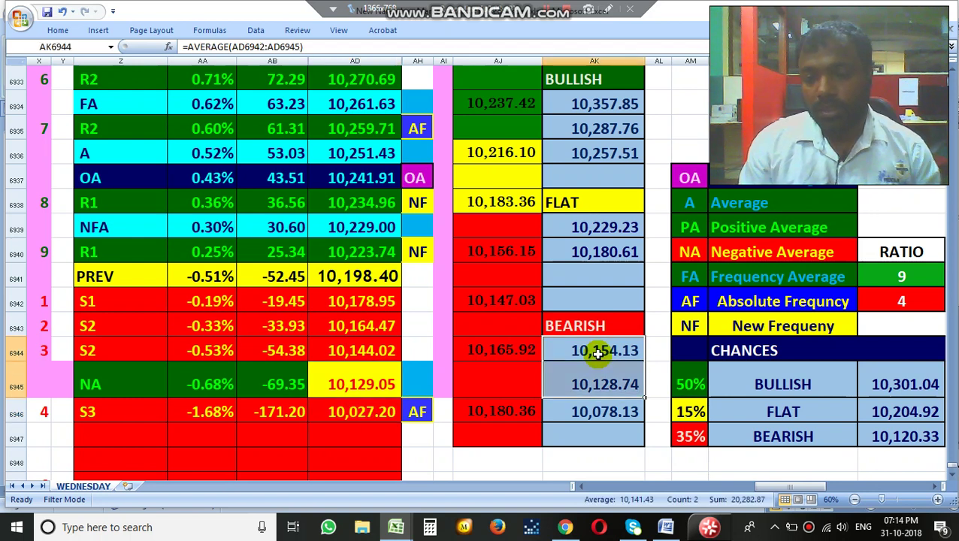
pyautogui.press('Down')
pyautogui.hotkey('shift', 'Down')
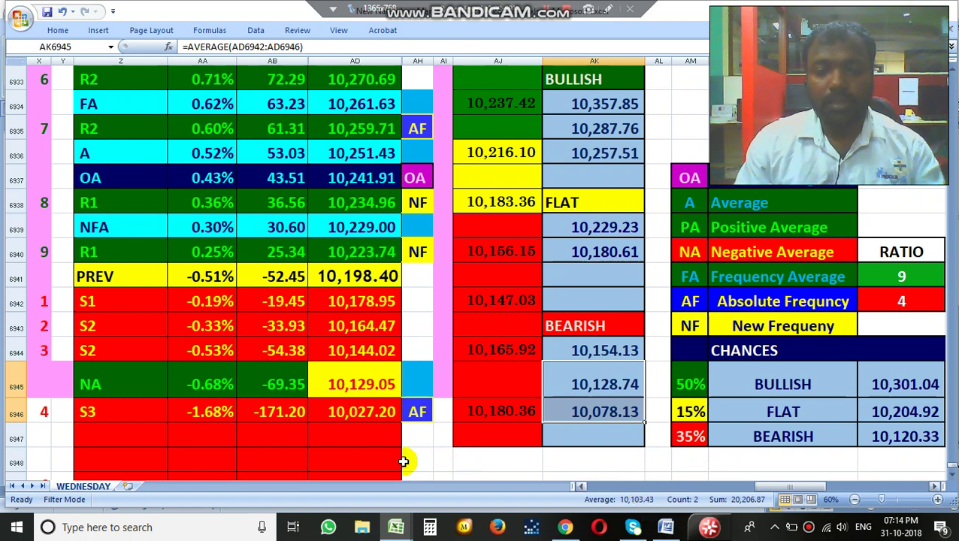
# Check the combined average of AD6945:AD6946 and AJ6942, and switch to the Nifty 50 quote in Chrome to compare it
pyautogui.moveTo(355, 379); pyautogui.dragTo(356, 382)
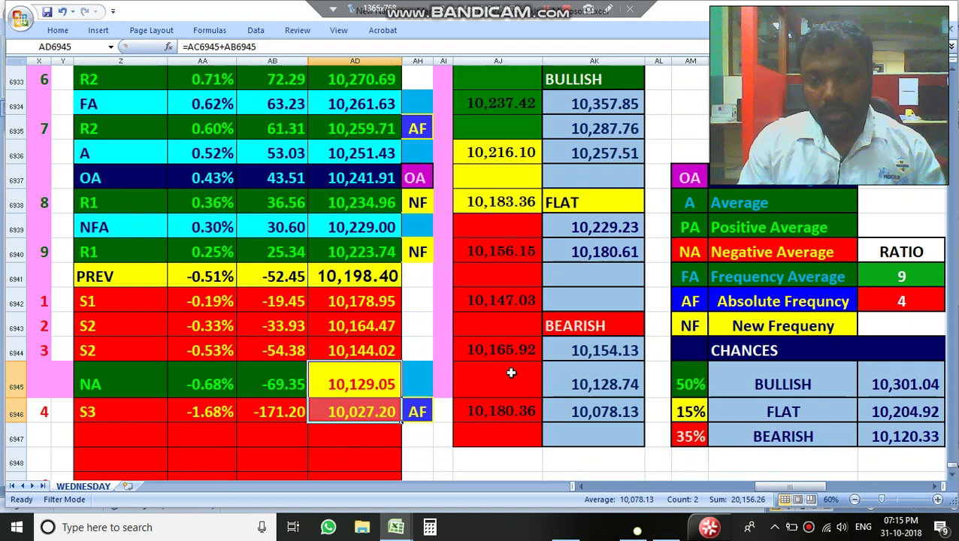
pyautogui.click(506, 301)
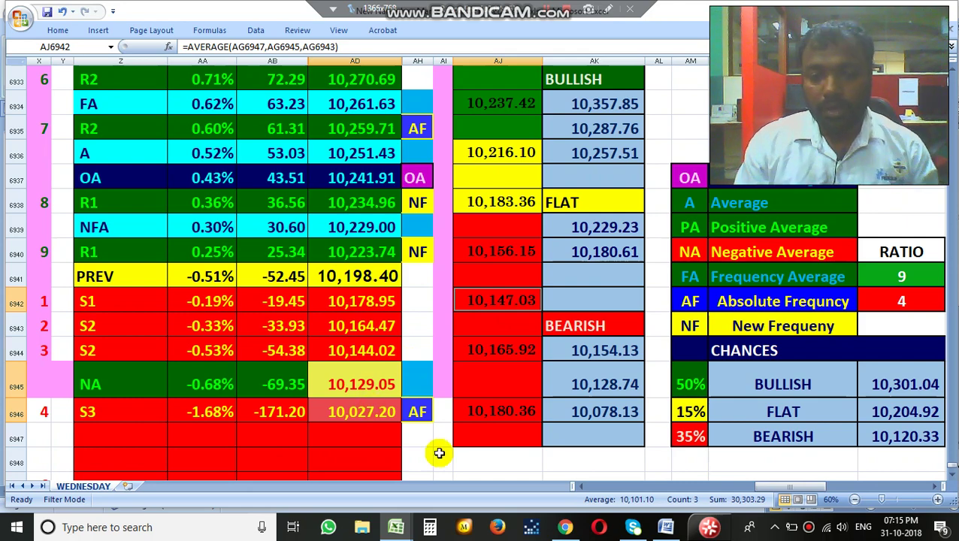
pyautogui.click(566, 528)
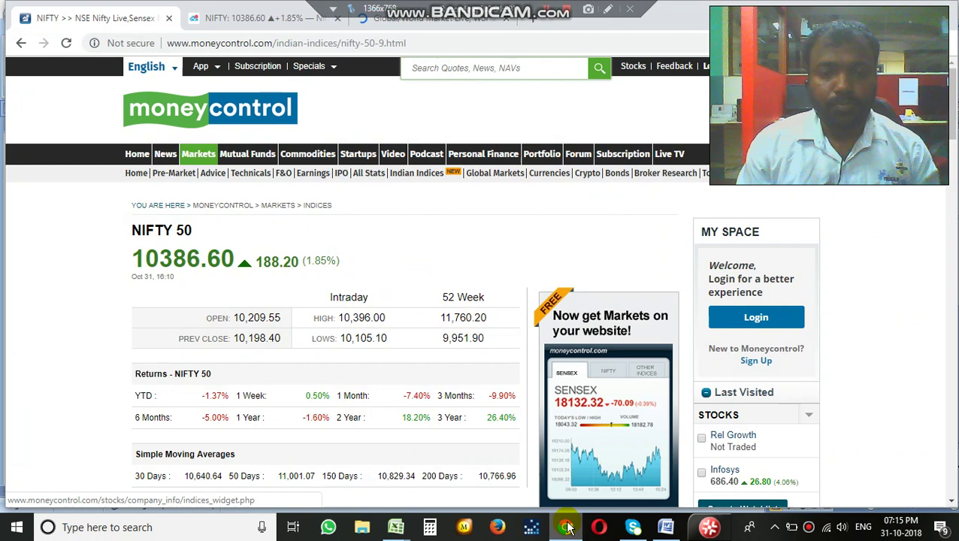
# Return to the Wednesday workbook in Excel and examine the column AD levels from NA up to the R4 rows
pyautogui.click(566, 528)
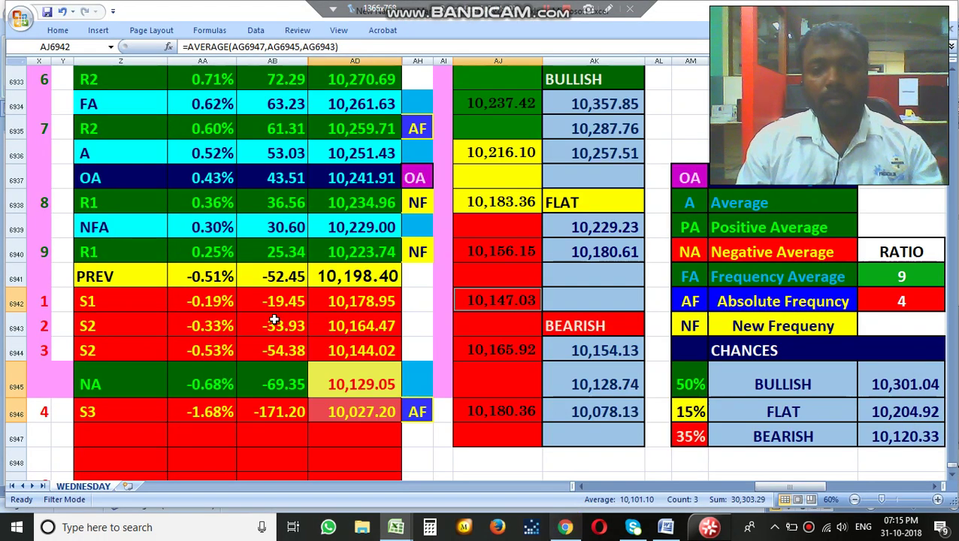
pyautogui.click(353, 374)
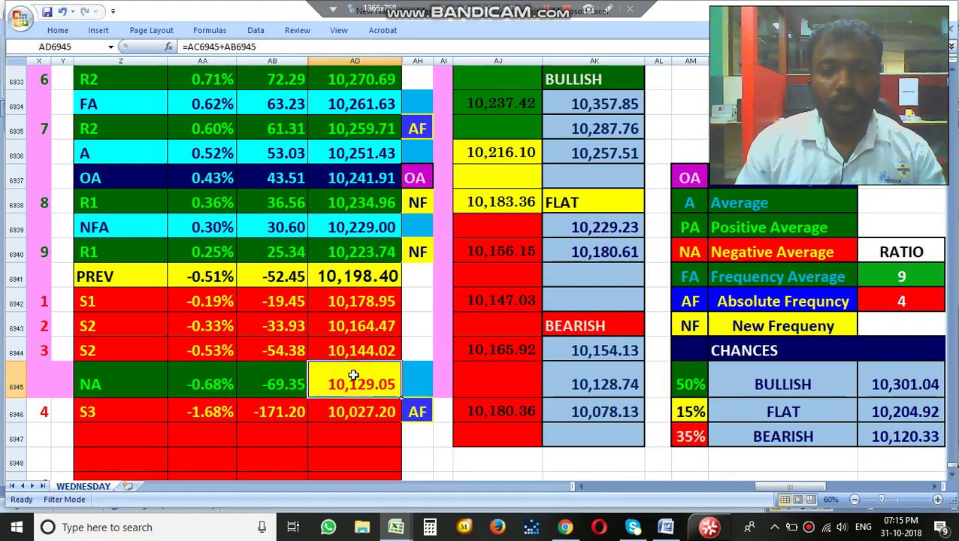
pyautogui.press('Up')
pyautogui.press('Up')
pyautogui.press('Up')
pyautogui.press('Up')
pyautogui.press('Up')
pyautogui.press('Up')
pyautogui.press('Up')
pyautogui.press('Up')
pyautogui.press('Up')
pyautogui.press('Up')
pyautogui.press('Up')
pyautogui.press('Up')
pyautogui.press('Up')
pyautogui.press('Up')
pyautogui.press('Up')
pyautogui.press('Up')
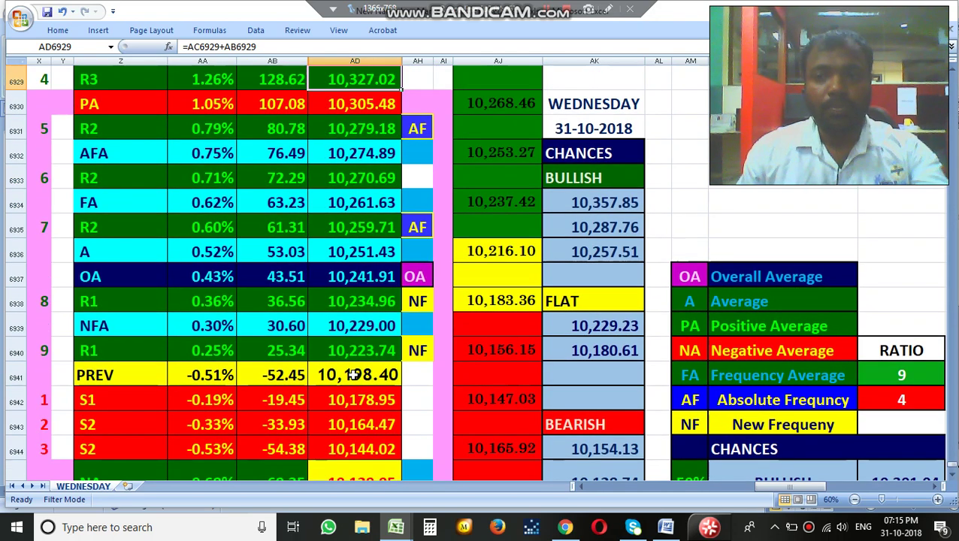
pyautogui.press('Up')
pyautogui.press('Up')
pyautogui.press('Up')
pyautogui.press('Up')
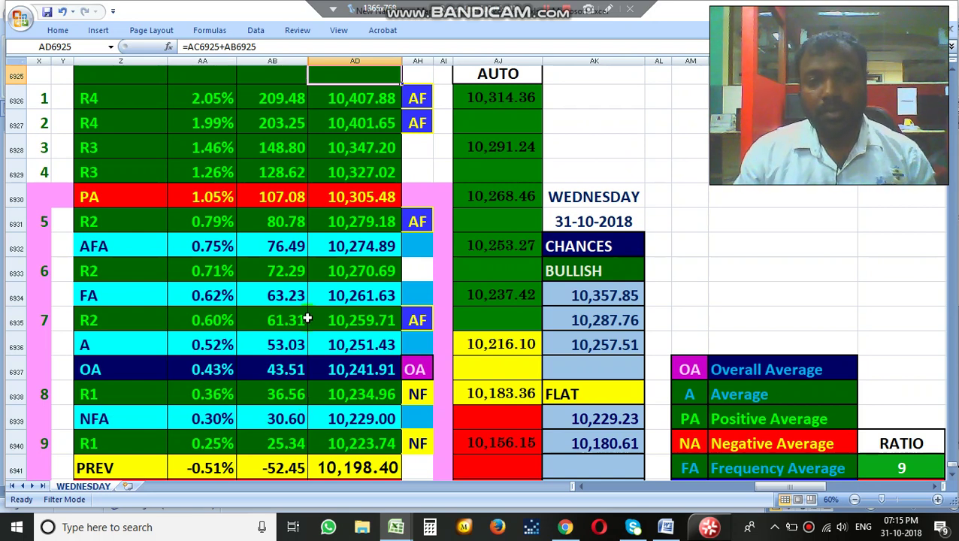
# Compare the R4 level in AD6927 with the Nifty 50 intraday high in Chrome, and return to Excel
pyautogui.click(365, 122)
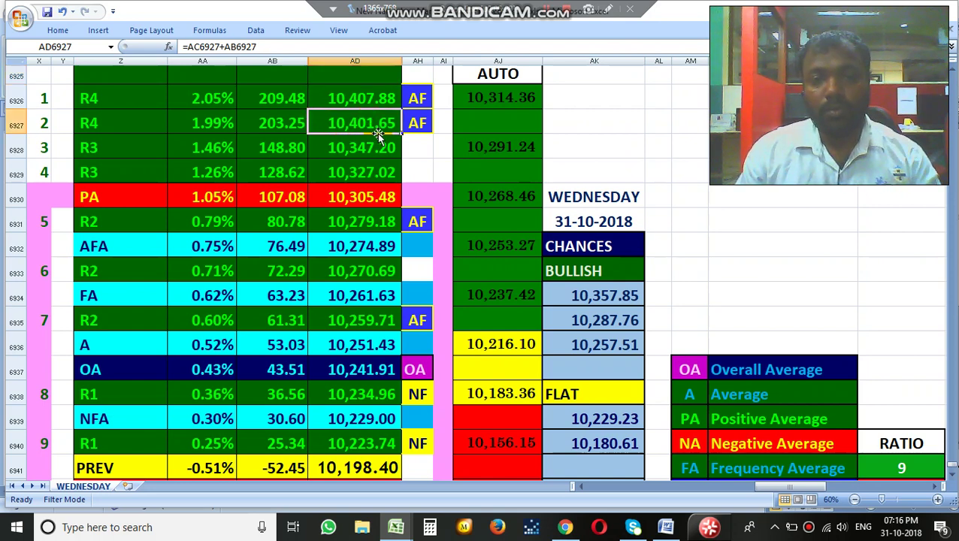
pyautogui.click(566, 527)
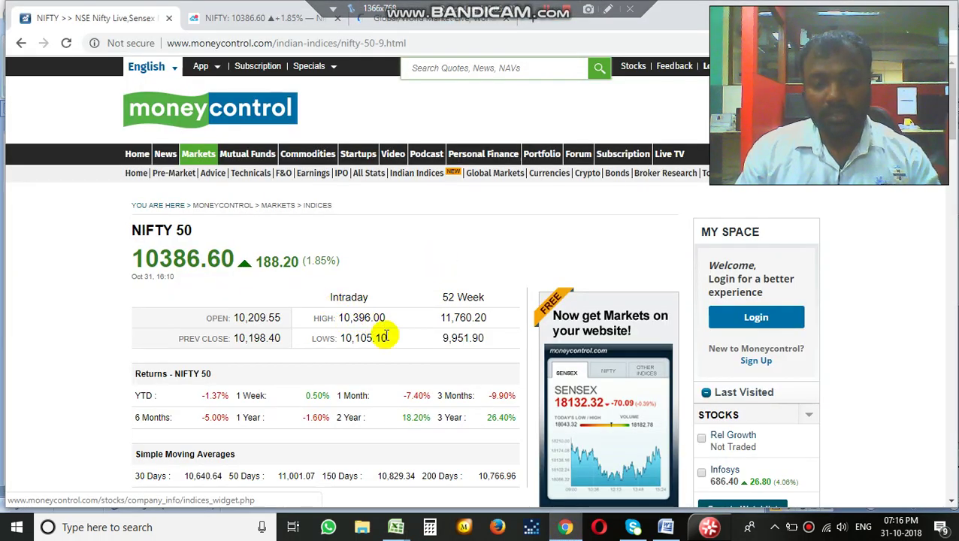
pyautogui.click(566, 528)
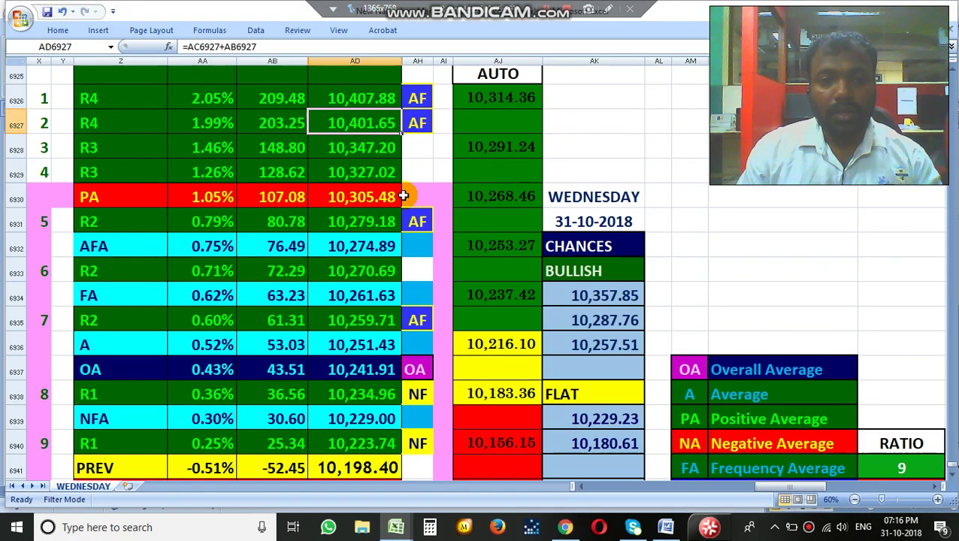
# Check the averages of AD6927:AD6928 and AD6926:AD6928 against the Nifty 50 quote in Chrome, and return to Excel
pyautogui.hotkey('shift', 'Down')
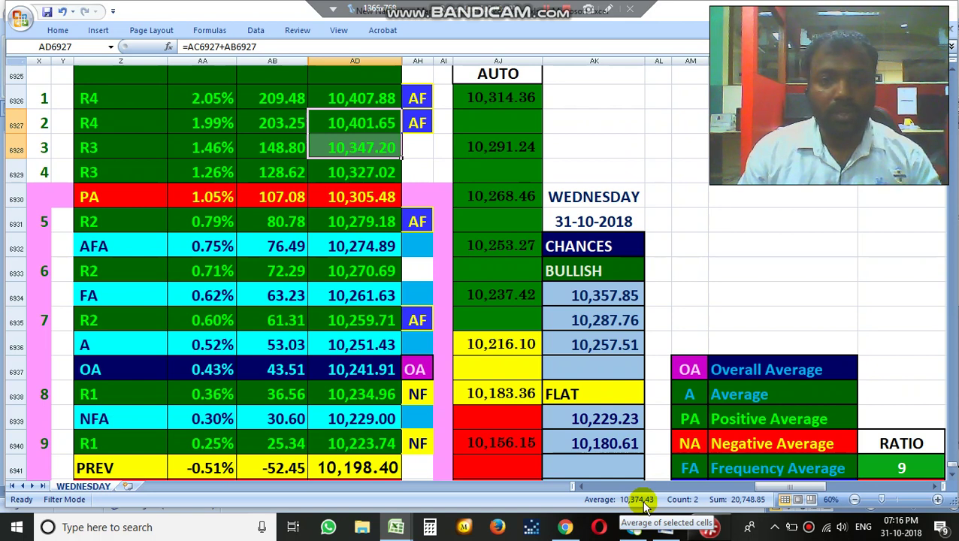
pyautogui.press('Up')
pyautogui.hotkey('shift', 'Down')
pyautogui.hotkey('shift', 'Down')
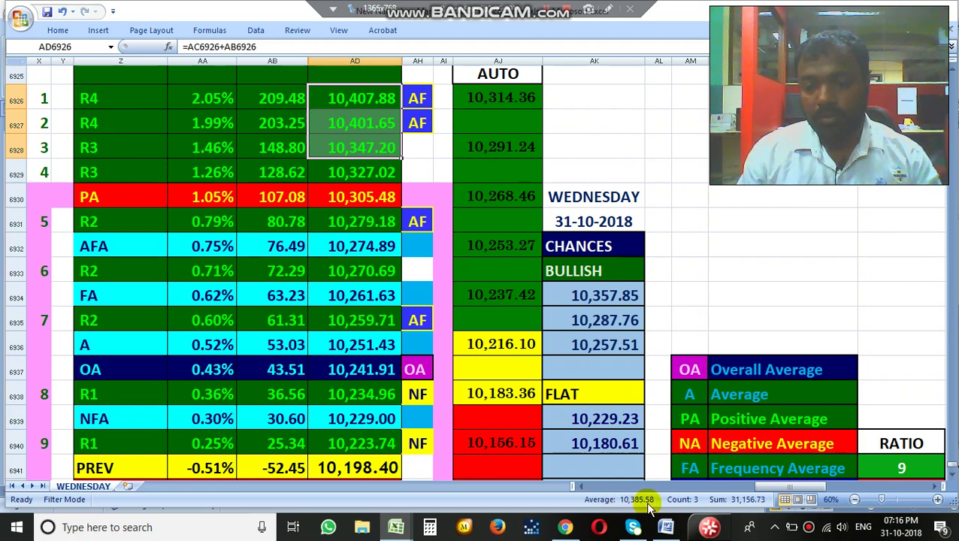
pyautogui.click(565, 527)
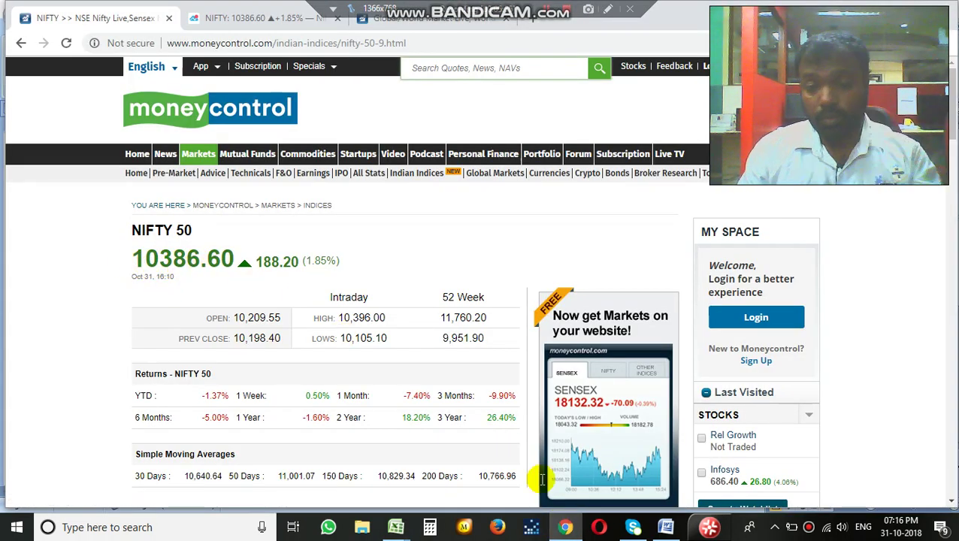
pyautogui.click(565, 527)
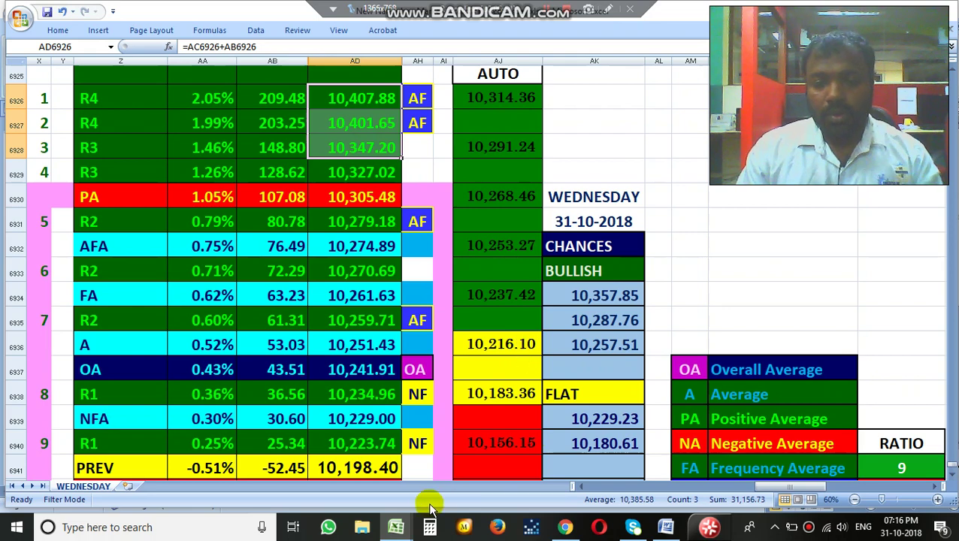
# Switch to the Thursday 01-11-2018 prediction workbook and examine its BULLISH, FLAT and BEARISH chances from the top of the section
pyautogui.click(392, 532)
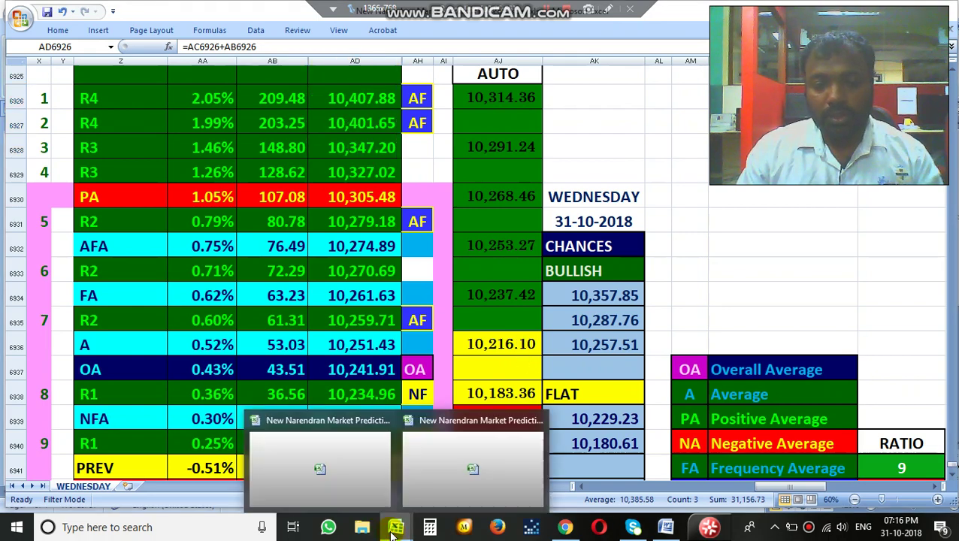
pyautogui.click(453, 462)
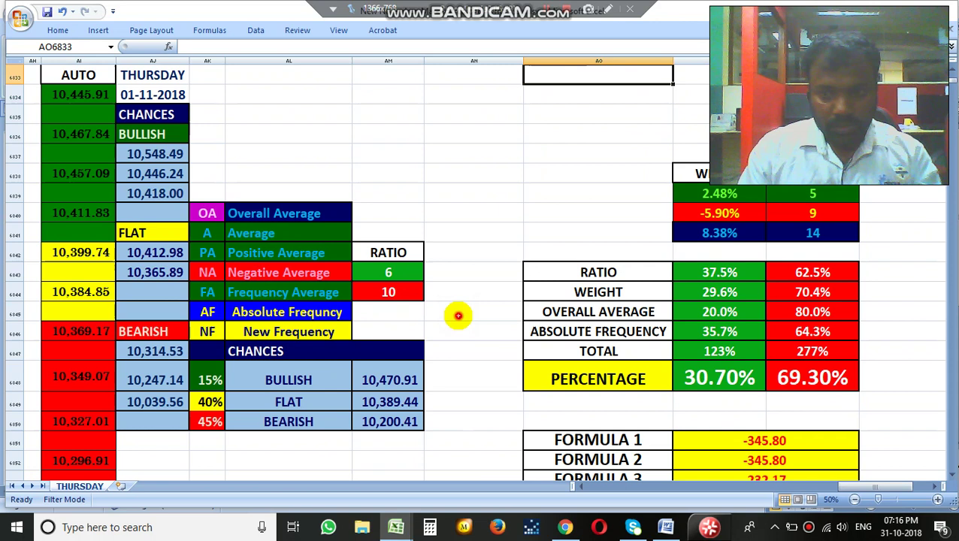
pyautogui.click(455, 314)
pyautogui.press('Up')
pyautogui.press('Up')
pyautogui.press('Up')
pyautogui.press('Up')
pyautogui.press('Up')
pyautogui.press('Up')
pyautogui.press('Up')
pyautogui.press('Up')
pyautogui.press('Up')
pyautogui.press('Up')
pyautogui.press('Up')
pyautogui.press('Up')
pyautogui.press('Up')
pyautogui.press('Up')
pyautogui.press('Up')
pyautogui.press('Up')
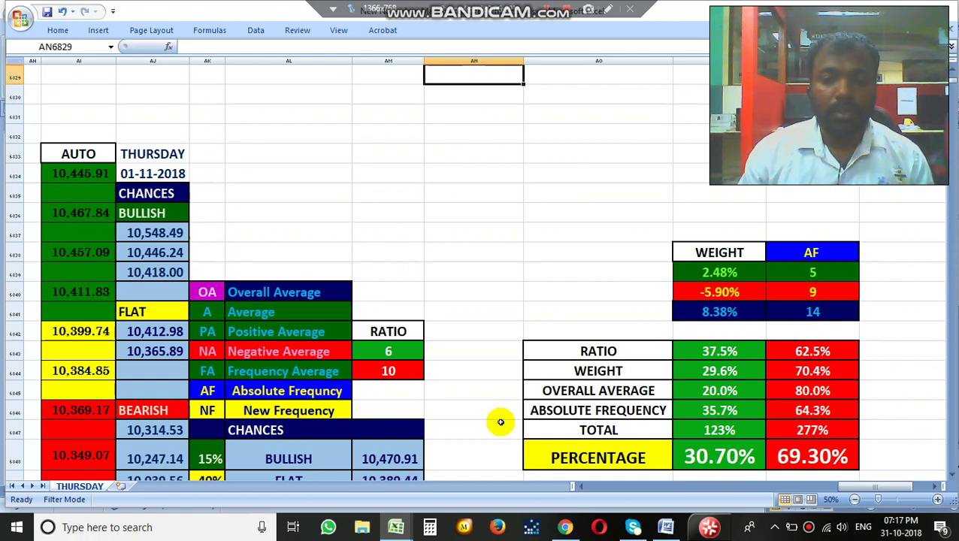
# Examine the Thursday PERCENTAGE table, the three formula results with their AVERAGE, and the HIGH and LOW projections
pyautogui.press('Down')
pyautogui.press('Down')
pyautogui.press('Down')
pyautogui.press('Down')
pyautogui.press('Down')
pyautogui.press('Down')
pyautogui.press('Down')
pyautogui.press('Down')
pyautogui.press('Down')
pyautogui.press('Down')
pyautogui.press('Down')
pyautogui.press('Down')
pyautogui.press('Down')
pyautogui.press('Down')
pyautogui.press('Down')
pyautogui.press('Down')
pyautogui.press('Down')
pyautogui.press('Down')
pyautogui.press('Down')
pyautogui.press('Down')
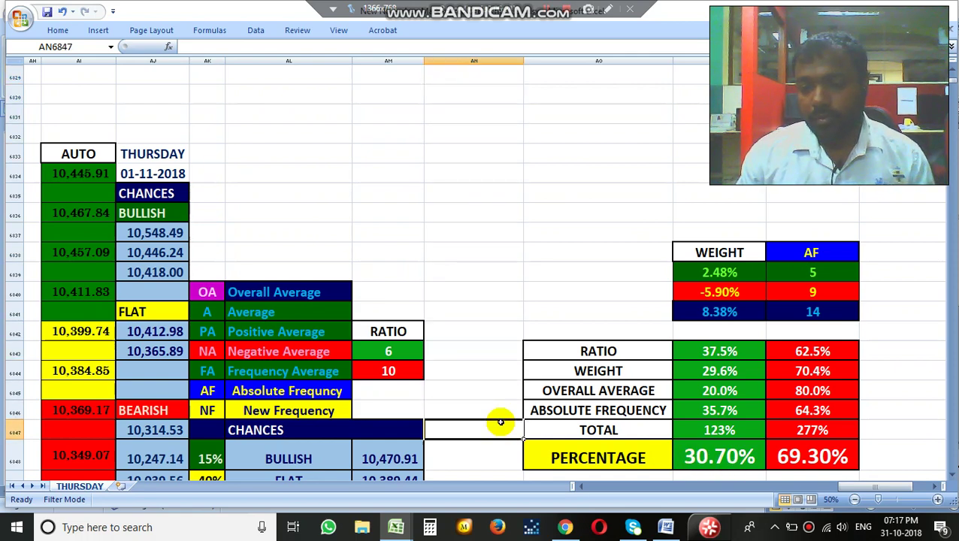
pyautogui.press('Down')
pyautogui.press('Down')
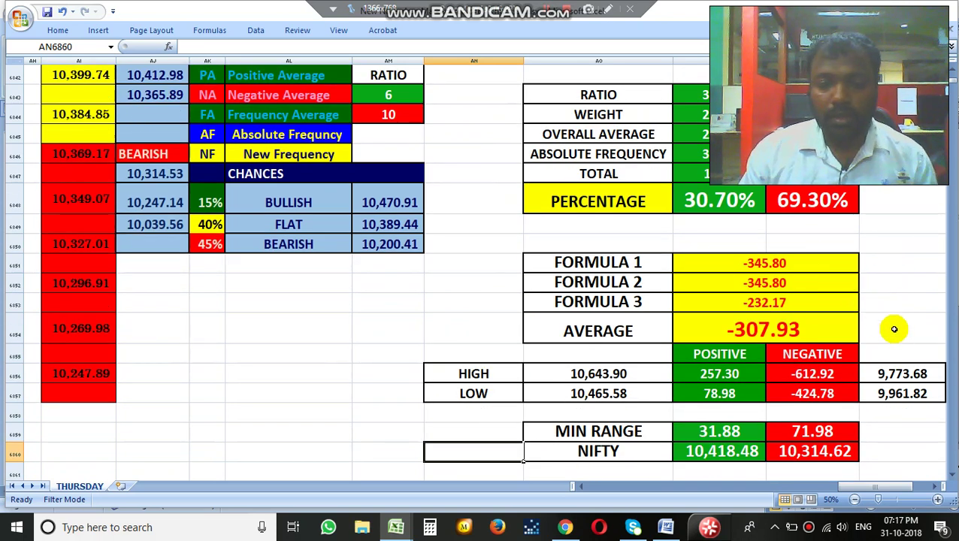
pyautogui.press('Down')
pyautogui.press('Down')
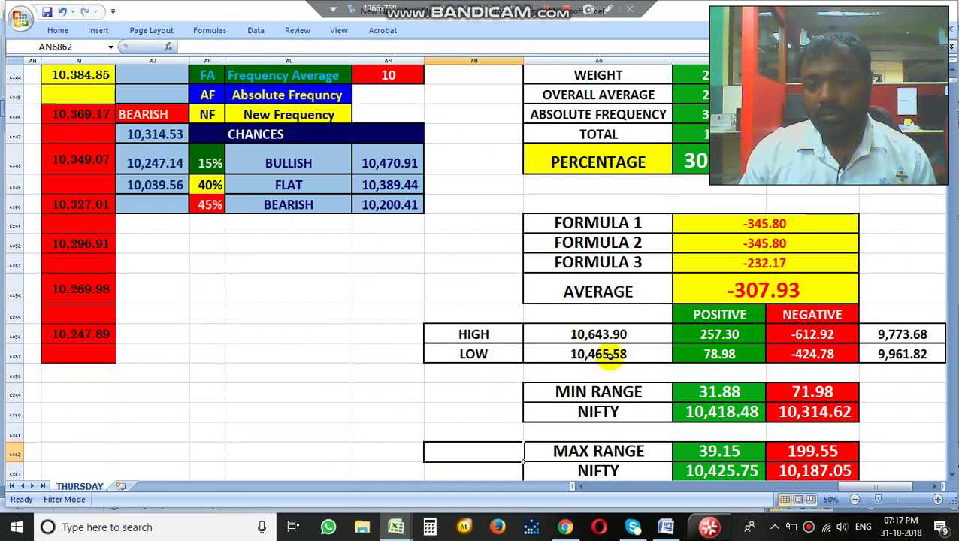
# Review the LOW projection in AO6857, the MIN and MAX RANGE Nifty values, and the positive and negative closing chances
pyautogui.click(609, 355)
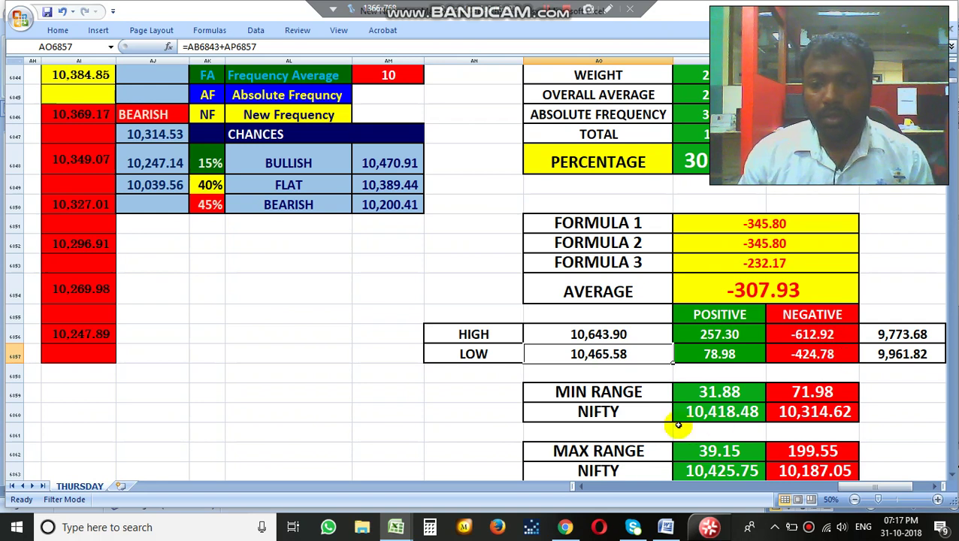
pyautogui.click(711, 427)
pyautogui.press('Down')
pyautogui.press('Down')
pyautogui.press('Down')
pyautogui.press('Down')
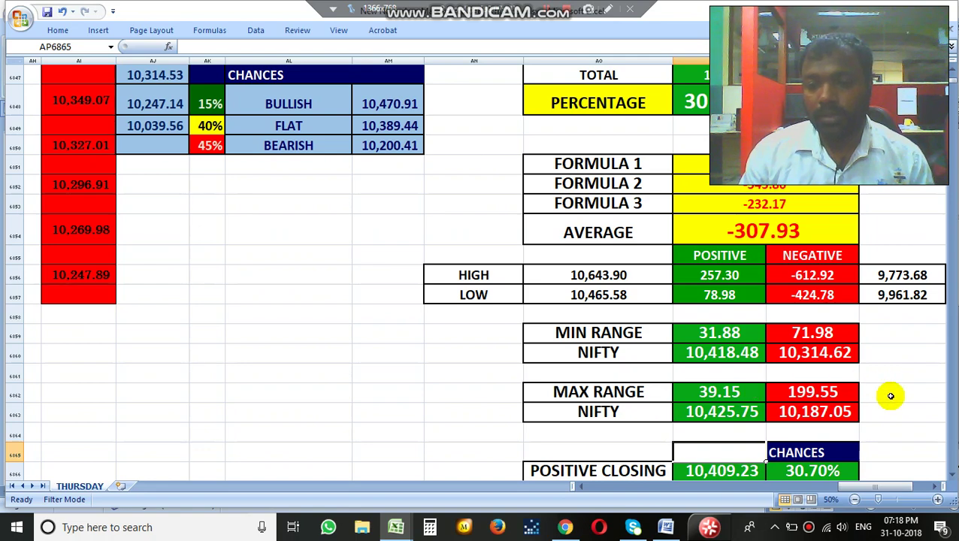
pyautogui.click(952, 475)
pyautogui.scroll(-1, 952, 475)
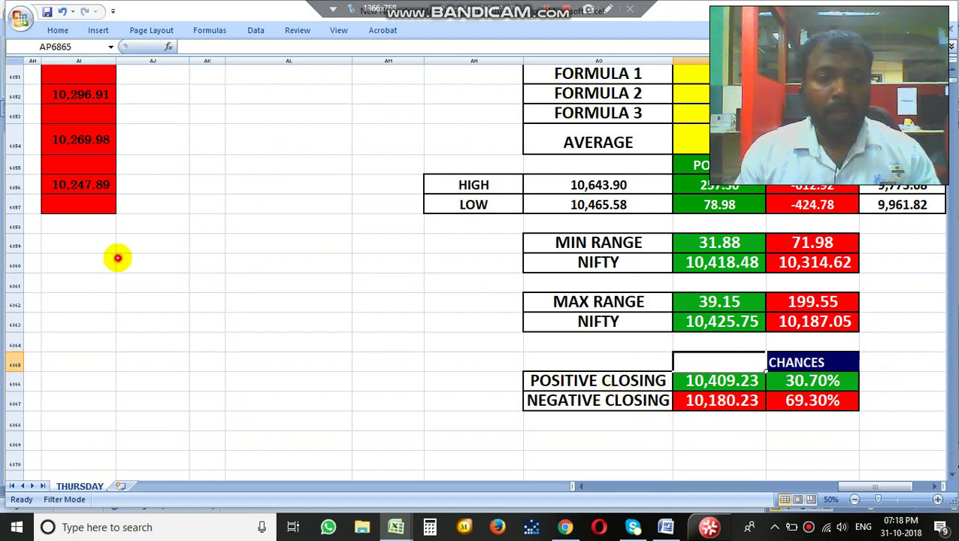
# Examine Thursday's support and resistance level table in columns W to AG, from the S5 row up to R2
pyautogui.click(116, 258)
pyautogui.press('Left')
pyautogui.press('Left')
pyautogui.press('Left')
pyautogui.press('Left')
pyautogui.press('Left')
pyautogui.press('Left')
pyautogui.press('Left')
pyautogui.press('Left')
pyautogui.press('Left')
pyautogui.press('Left')
pyautogui.press('Left')
pyautogui.press('Left')
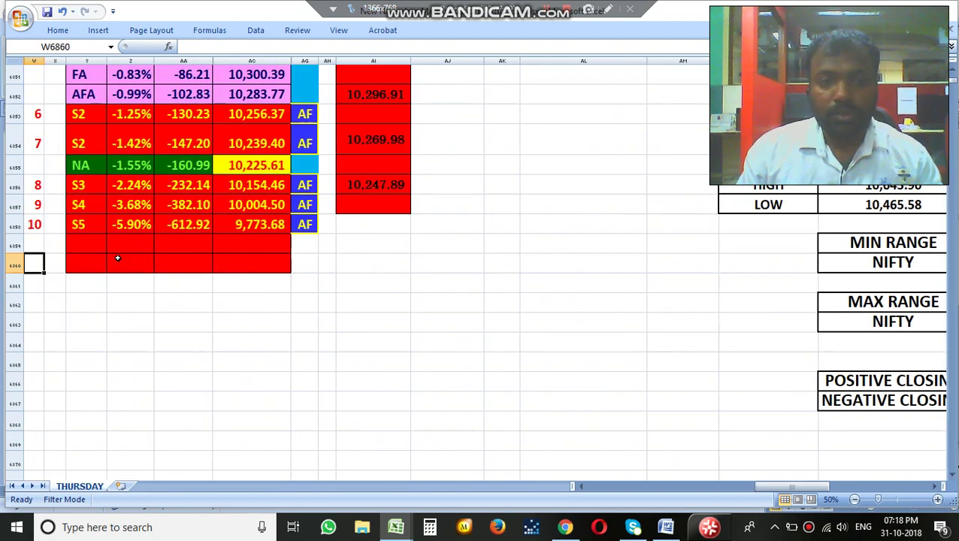
pyautogui.press('Up')
pyautogui.press('Up')
pyautogui.press('Up')
pyautogui.press('Up')
pyautogui.press('Up')
pyautogui.press('Up')
pyautogui.press('Up')
pyautogui.press('Up')
pyautogui.press('Up')
pyautogui.press('Up')
pyautogui.press('Up')
pyautogui.press('Up')
pyautogui.press('Up')
pyautogui.press('Up')
pyautogui.press('Up')
pyautogui.press('Up')
pyautogui.press('Up')
pyautogui.press('Up')
pyautogui.press('Up')
pyautogui.press('Up')
pyautogui.press('Up')
pyautogui.press('Up')
pyautogui.press('Up')
pyautogui.press('Up')
pyautogui.press('Up')
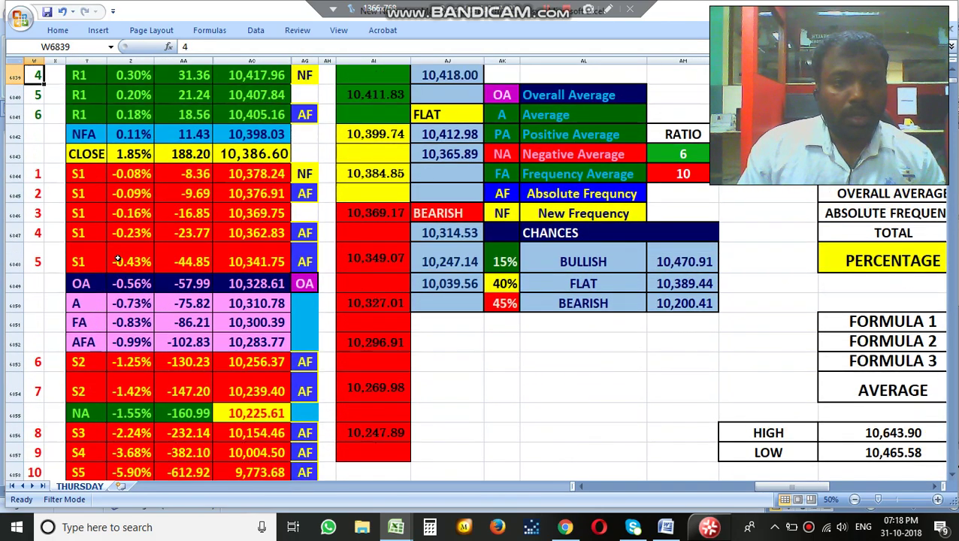
pyautogui.press('Up')
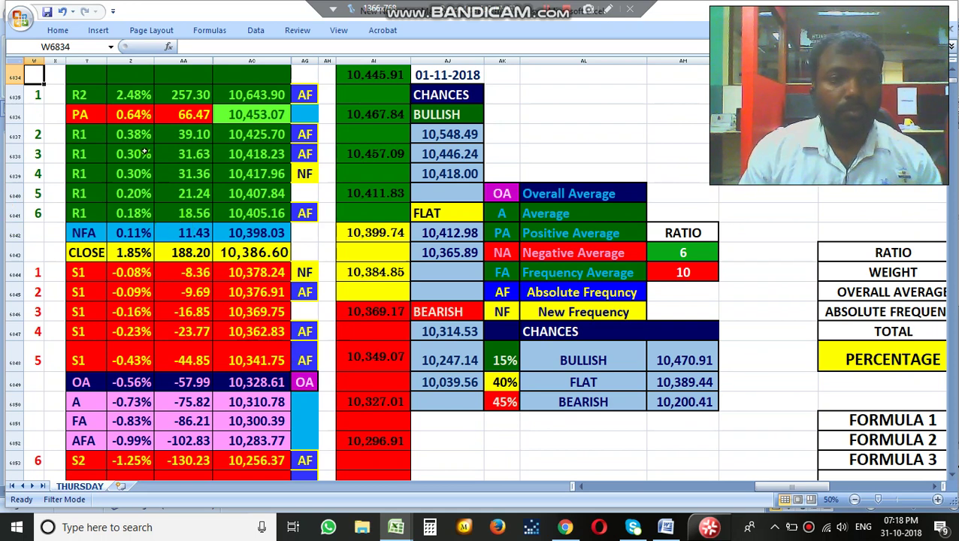
# Check the PA level in AC6836 and count the R1 entries in Y6837:Y6841
pyautogui.click(260, 114)
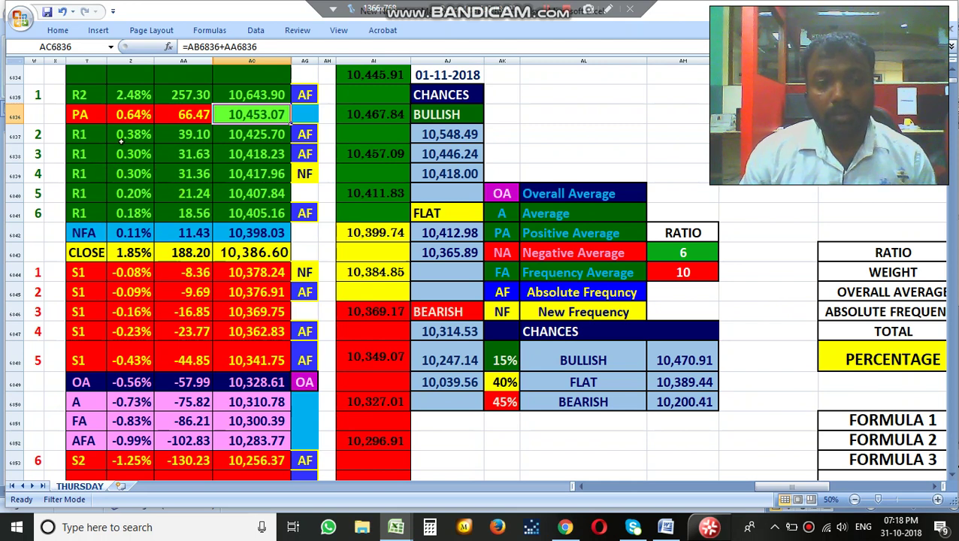
pyautogui.click(87, 135)
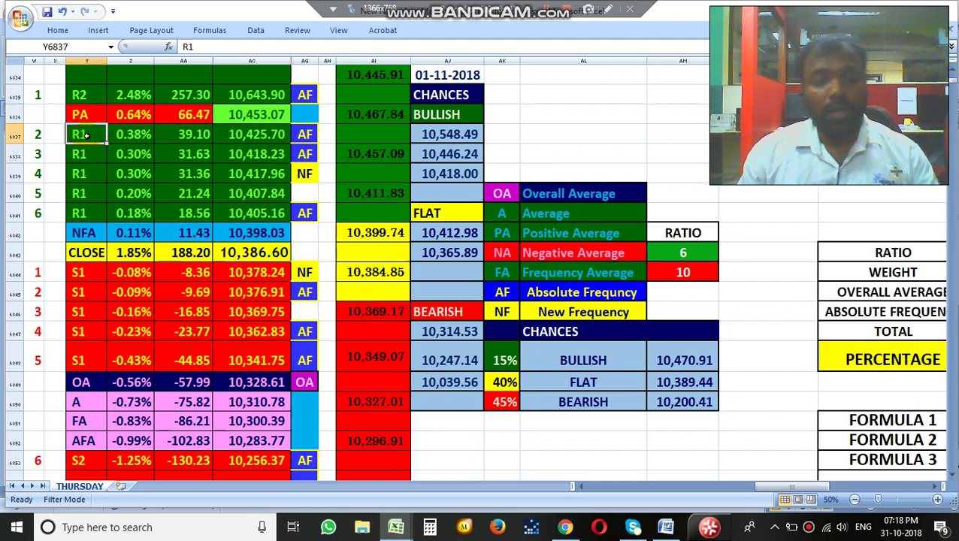
pyautogui.hotkey('shift', 'Down')
pyautogui.hotkey('shift', 'Down')
pyautogui.hotkey('shift', 'Down')
pyautogui.hotkey('shift', 'Down')
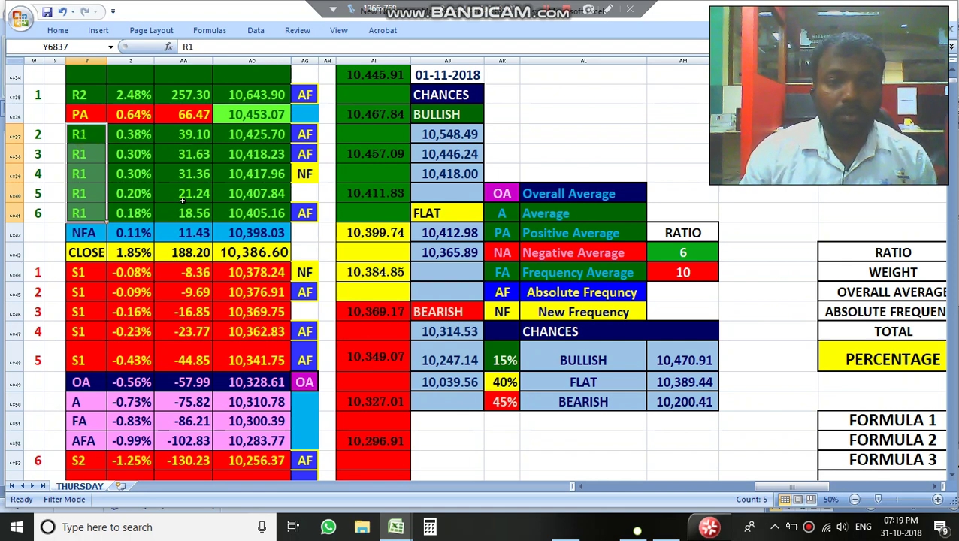
# Review the negative levels down to the NA row and check the NA level in AC6855
pyautogui.click(183, 335)
pyautogui.press('Down')
pyautogui.press('Down')
pyautogui.press('Down')
pyautogui.press('Down')
pyautogui.press('Down')
pyautogui.press('Down')
pyautogui.press('Down')
pyautogui.press('Down')
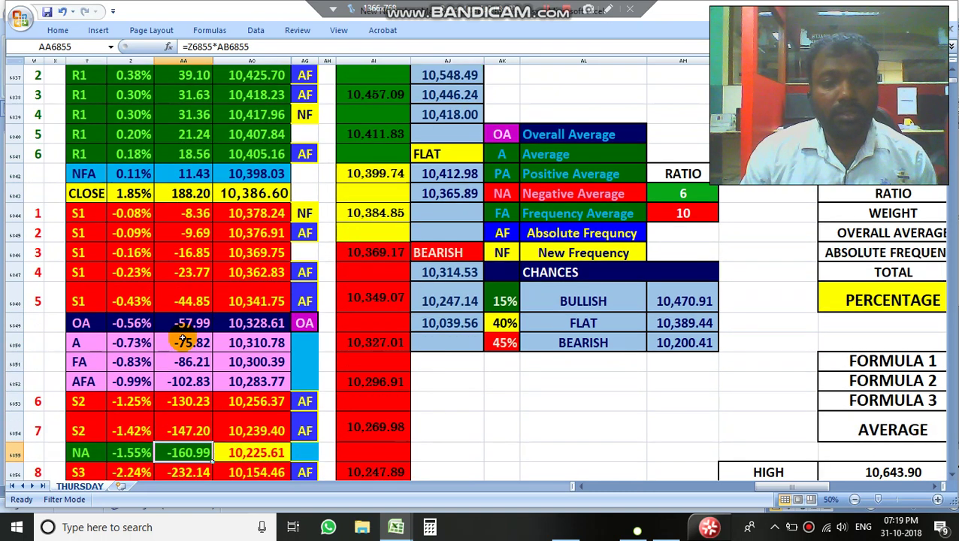
pyautogui.press('Right')
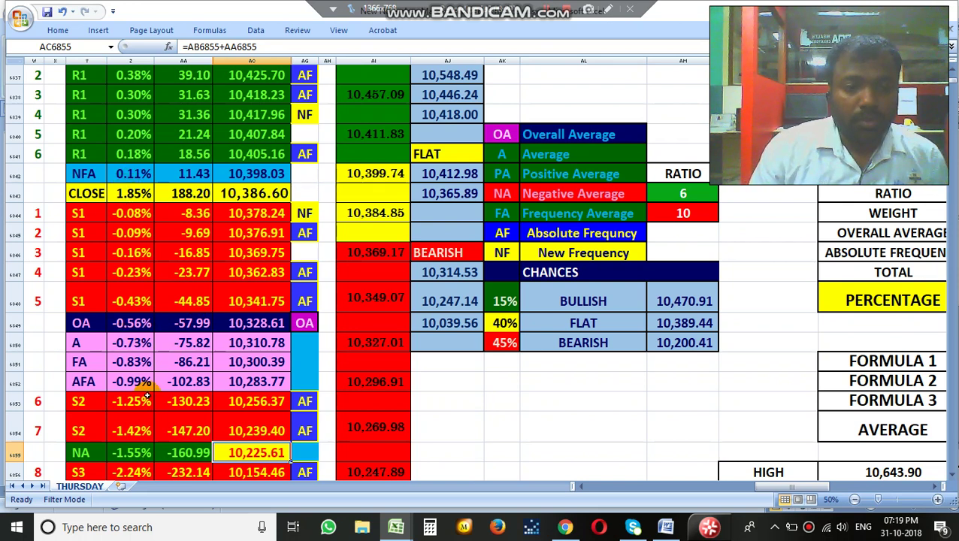
# Count the S1 entries below the CLOSE row in Y6844:Y6848
pyautogui.click(76, 213)
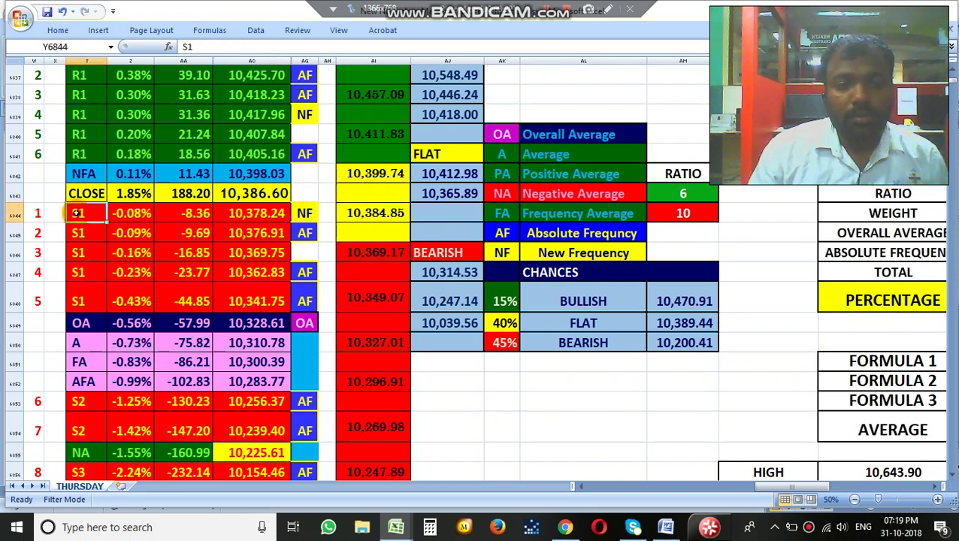
pyautogui.hotkey('shift', 'Down')
pyautogui.hotkey('shift', 'Down')
pyautogui.hotkey('shift', 'Down')
pyautogui.hotkey('shift', 'Down')
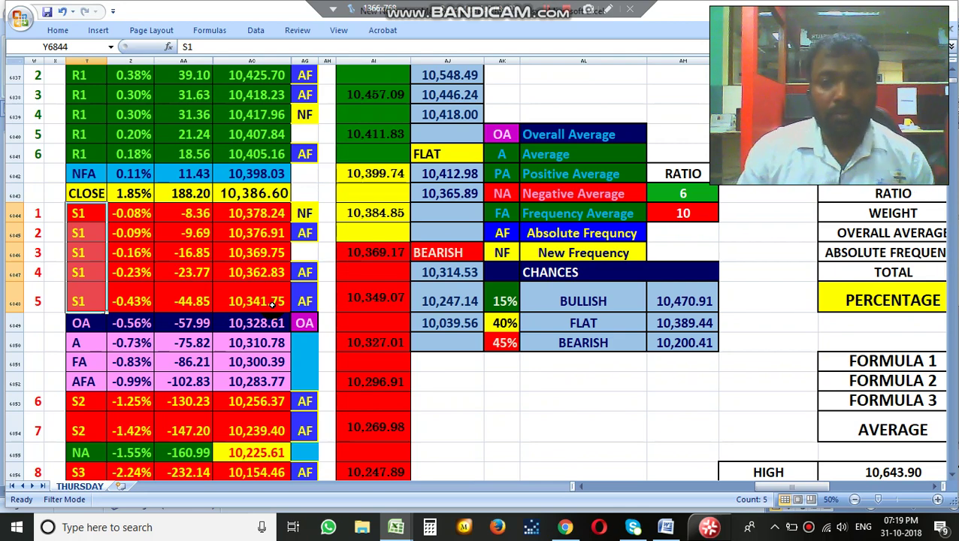
# Check the NA level in AC6855 together with the S3 level below it in AC6856
pyautogui.click(250, 445)
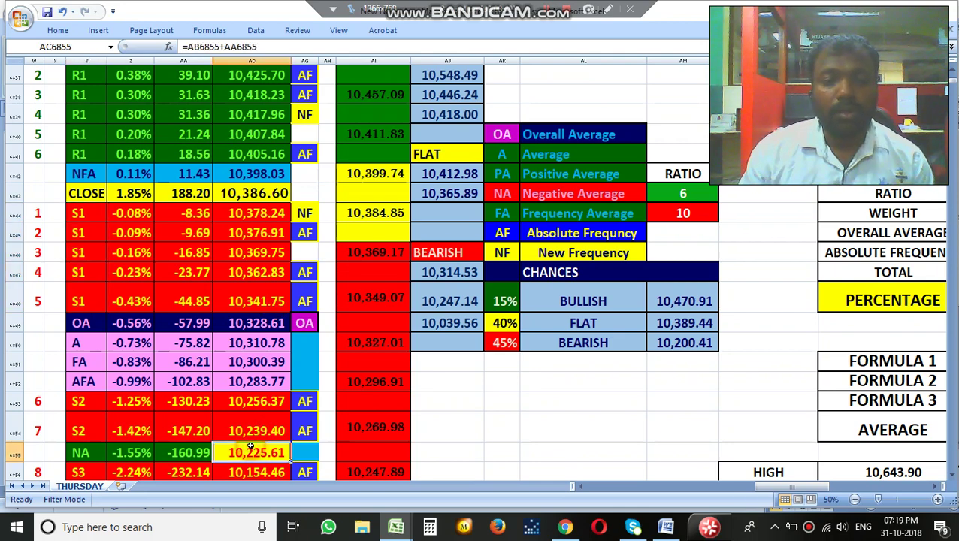
pyautogui.press('Down')
pyautogui.press('Down')
pyautogui.press('Up')
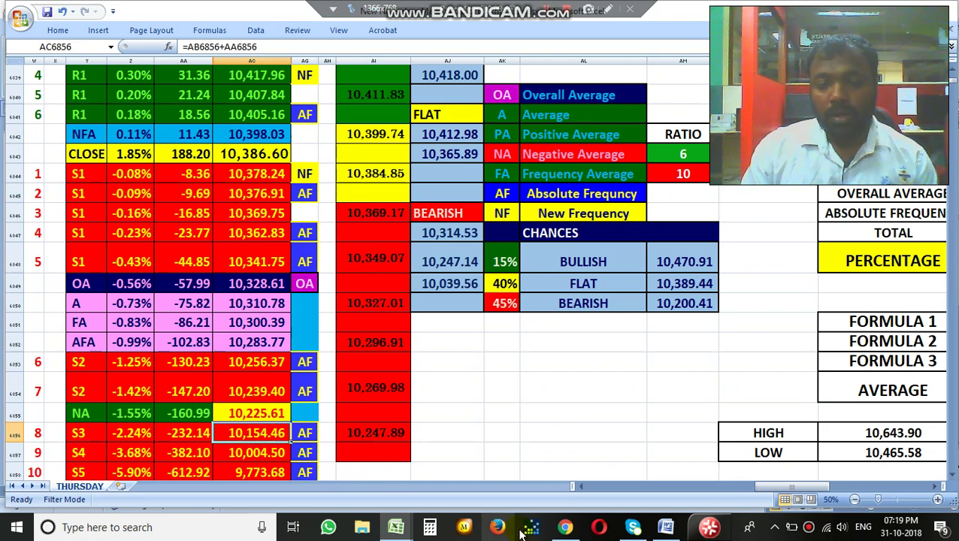
# Review the global indices and SGX Nifty on Moneycontrol in Chrome, and return to the Thursday workbook in Excel
pyautogui.click(566, 527)
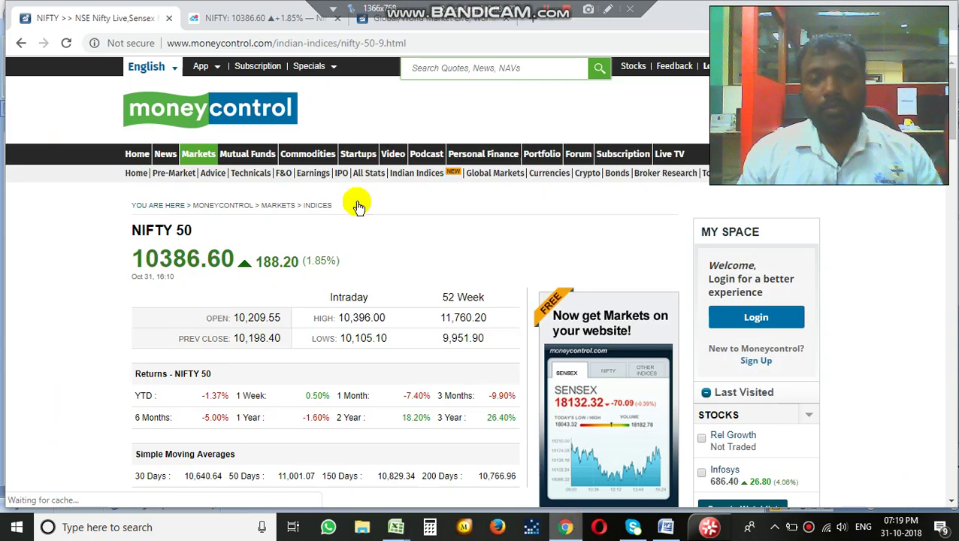
pyautogui.click(398, 27)
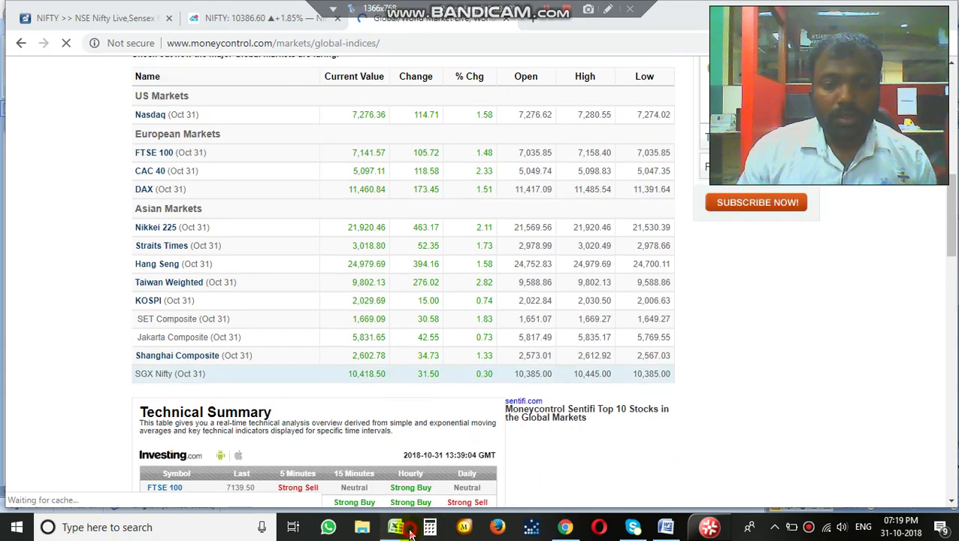
pyautogui.moveTo(410, 532)
pyautogui.click(466, 460)
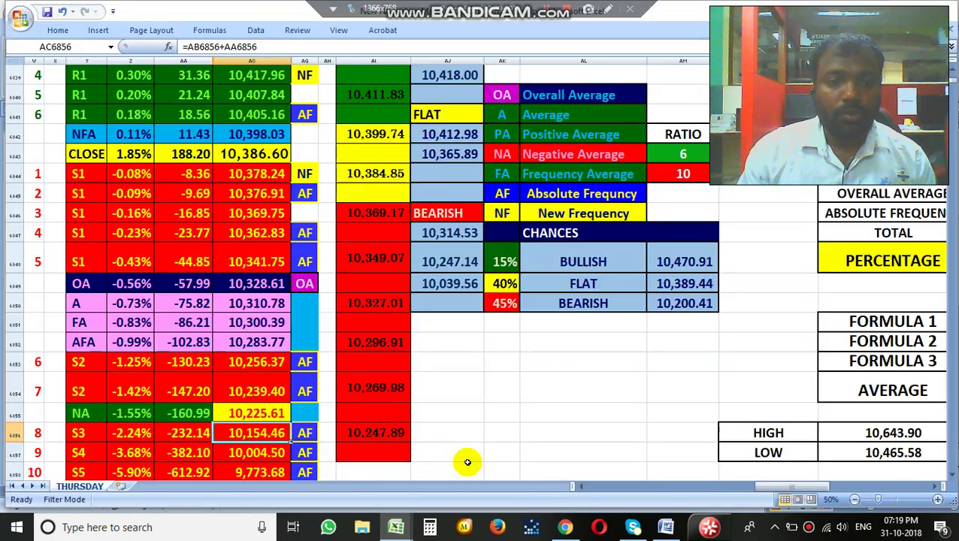
# Review the positive levels from the R1 rows up to the R2 row and check the R1 level in AC6837
pyautogui.click(143, 78)
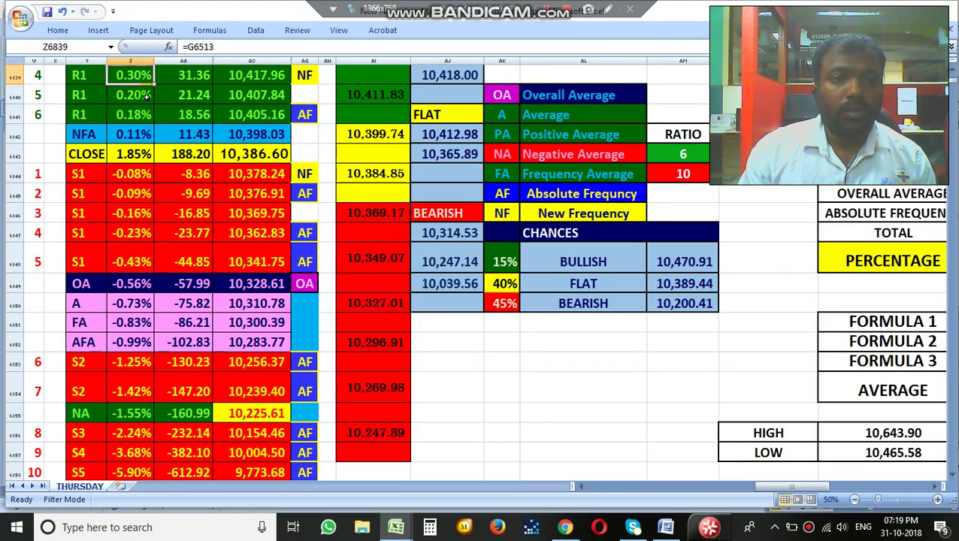
pyautogui.press('Up')
pyautogui.press('Up')
pyautogui.press('Up')
pyautogui.press('Up')
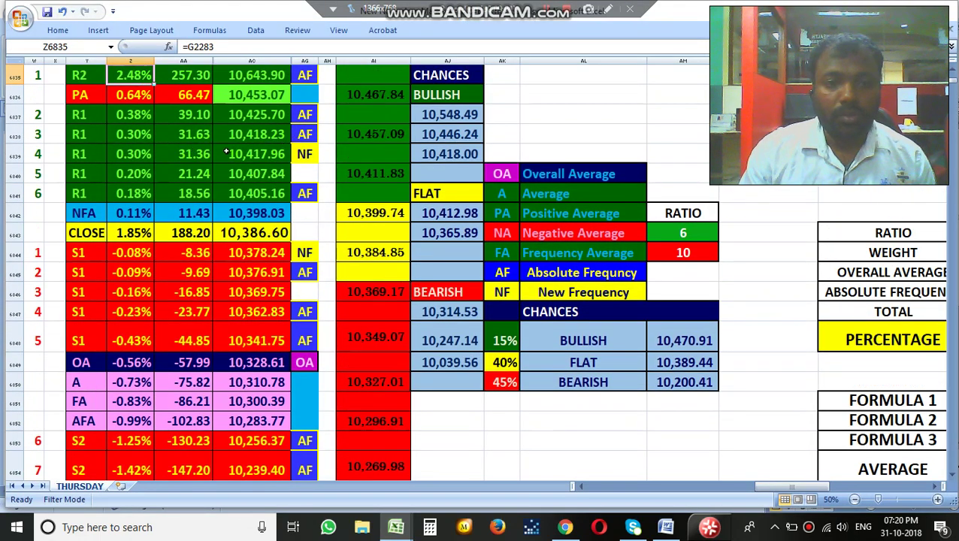
pyautogui.click(261, 113)
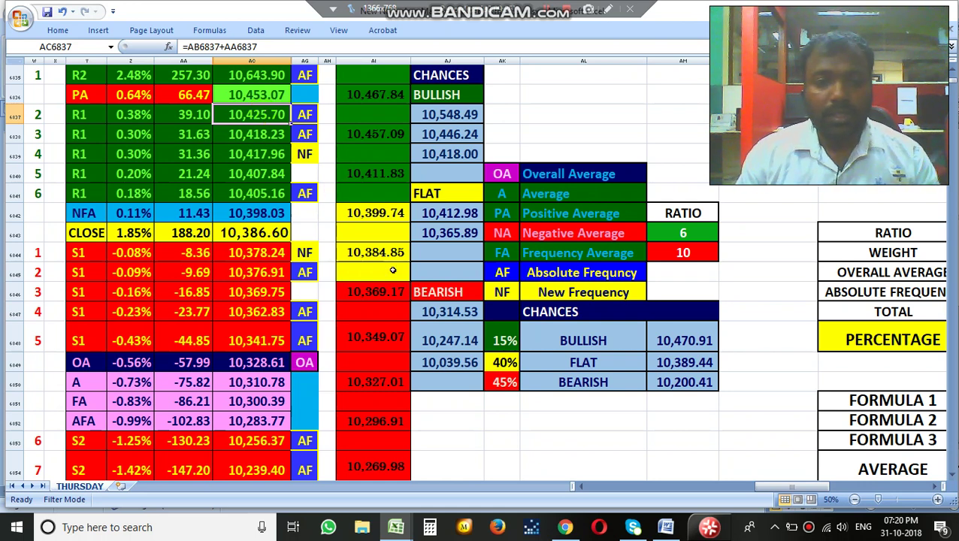
# Switch to Chrome and examine the NIFTY 50 five-minute chart with its regression channel on TradingView
pyautogui.click(566, 528)
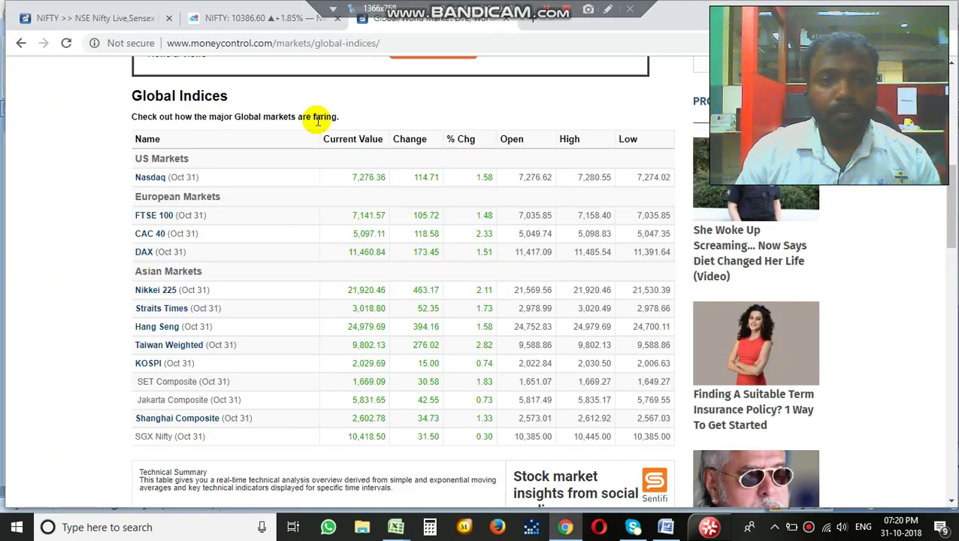
pyautogui.click(259, 18)
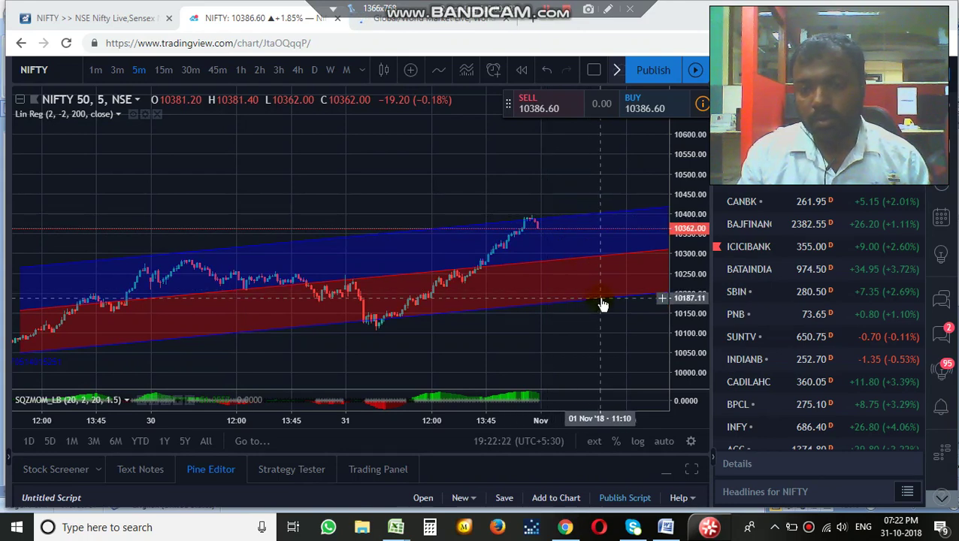
pyautogui.moveTo(603, 304); pyautogui.dragTo(571, 264)
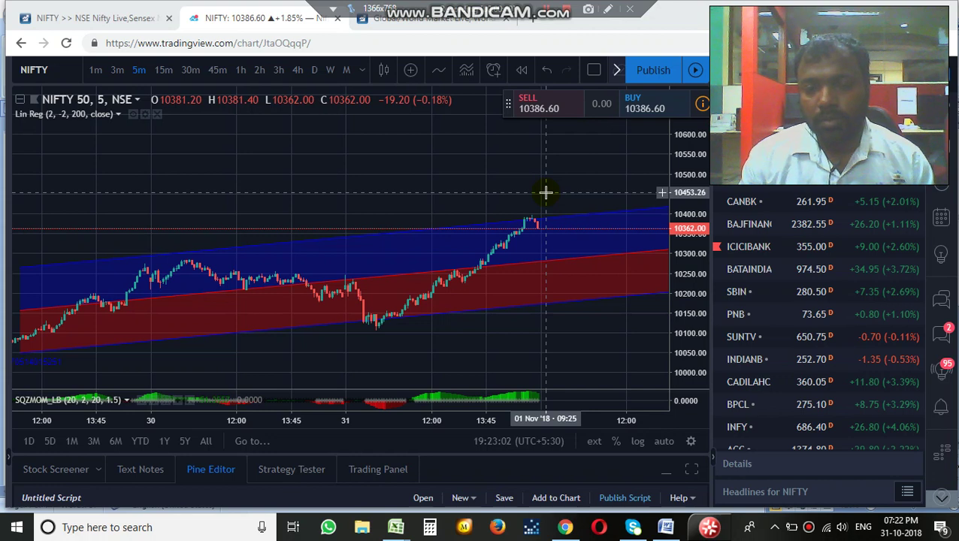
# Return to the Thursday prediction workbook in Excel and check the PA level in AC6836
pyautogui.click(565, 530)
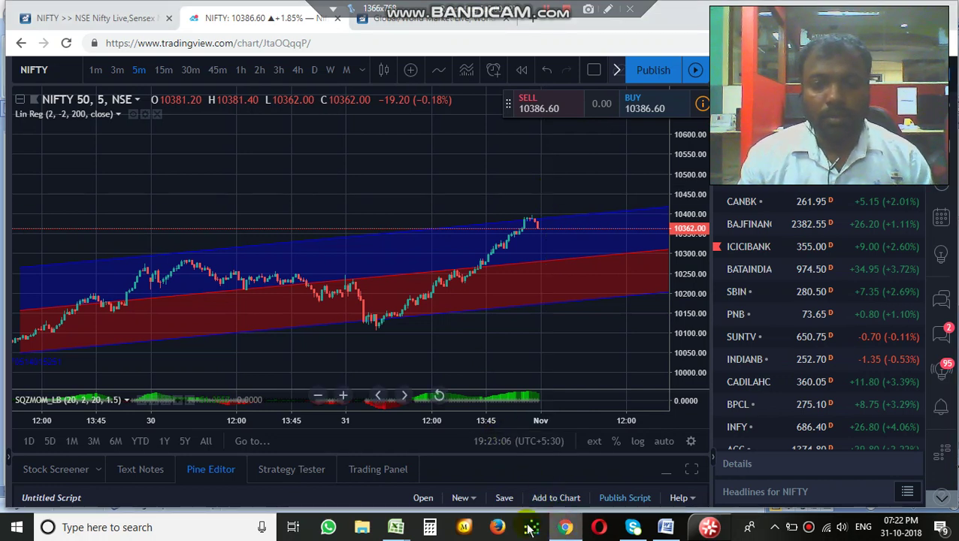
pyautogui.moveTo(396, 532)
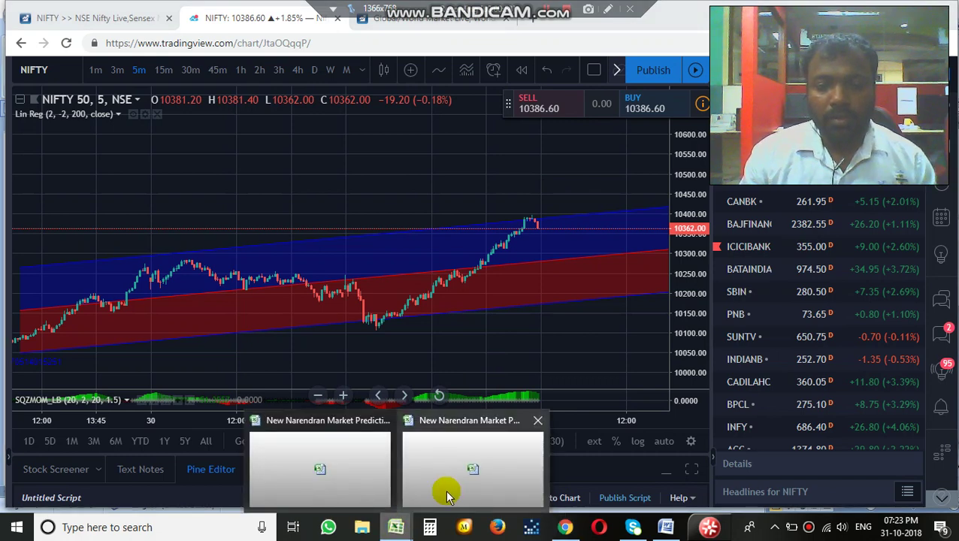
pyautogui.click(449, 490)
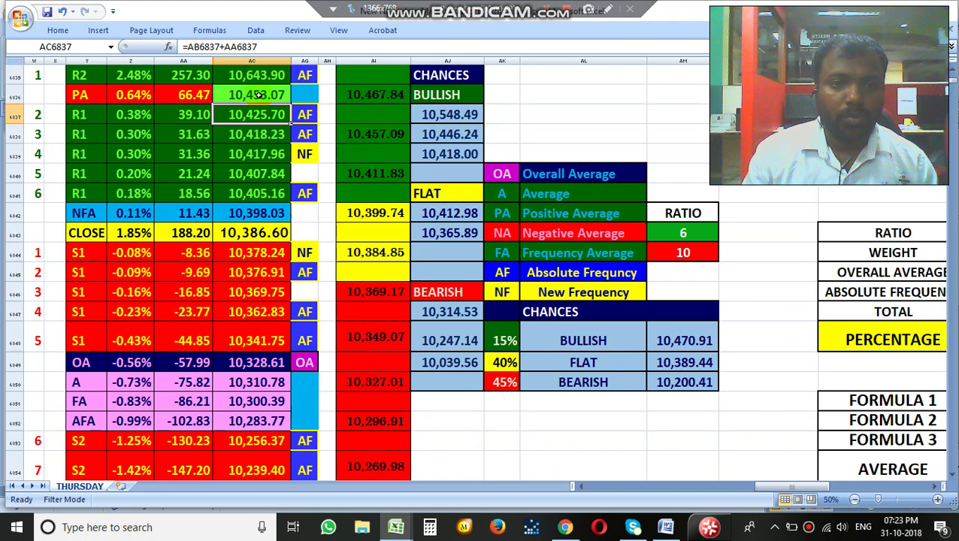
pyautogui.click(257, 95)
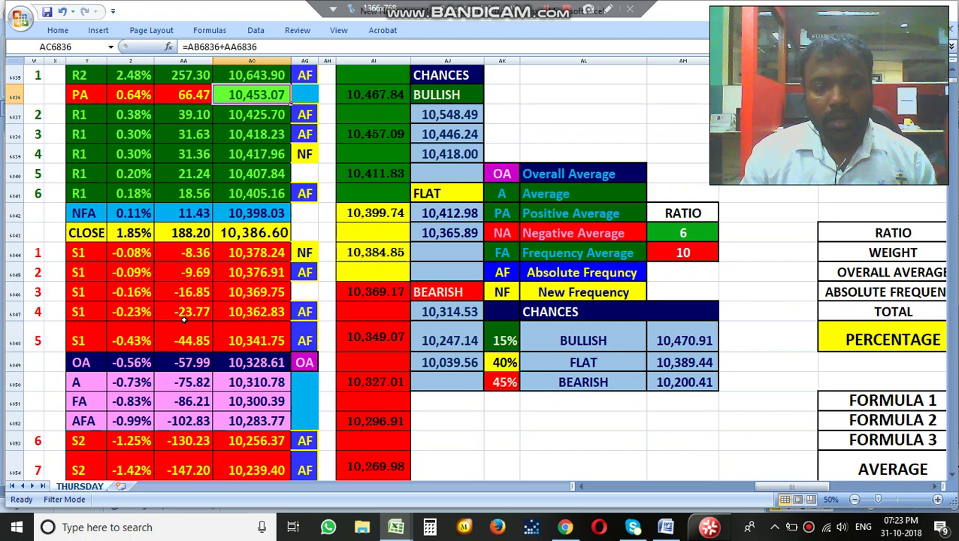
# Review the negative percentages from the AFA row down to the NA row in Z6852:Z6855
pyautogui.click(130, 419)
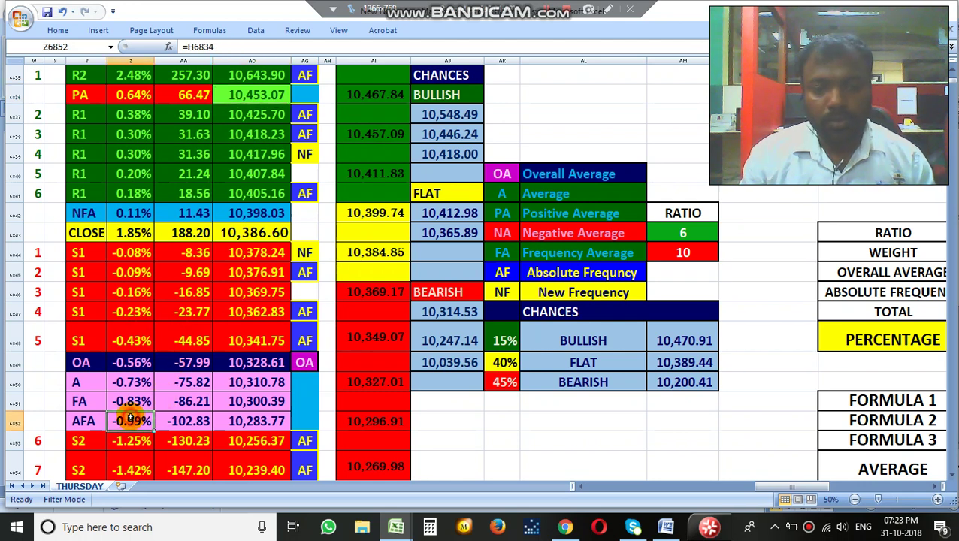
pyautogui.press('Down')
pyautogui.press('Down')
pyautogui.press('Down')
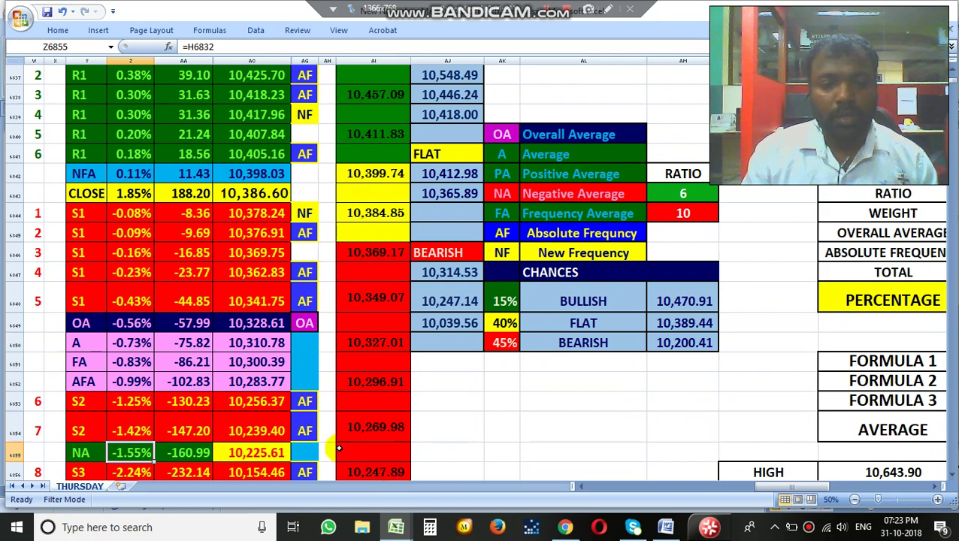
# Review the negative point changes in column AA from the AFA row downward, and check the S5 and S4 levels in AC6858 and AC6857
pyautogui.click(173, 383)
pyautogui.press('Down')
pyautogui.press('Down')
pyautogui.press('Down')
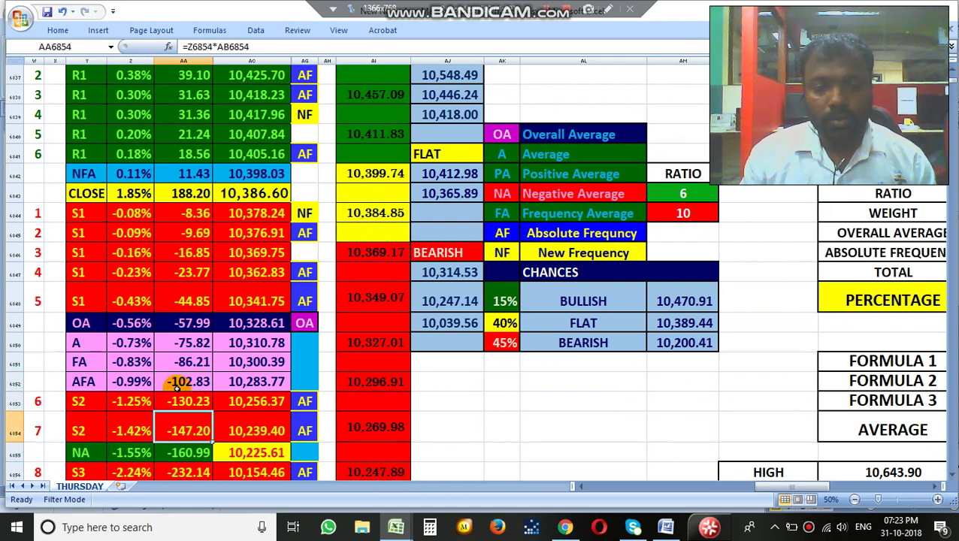
pyautogui.press('Down')
pyautogui.press('Down')
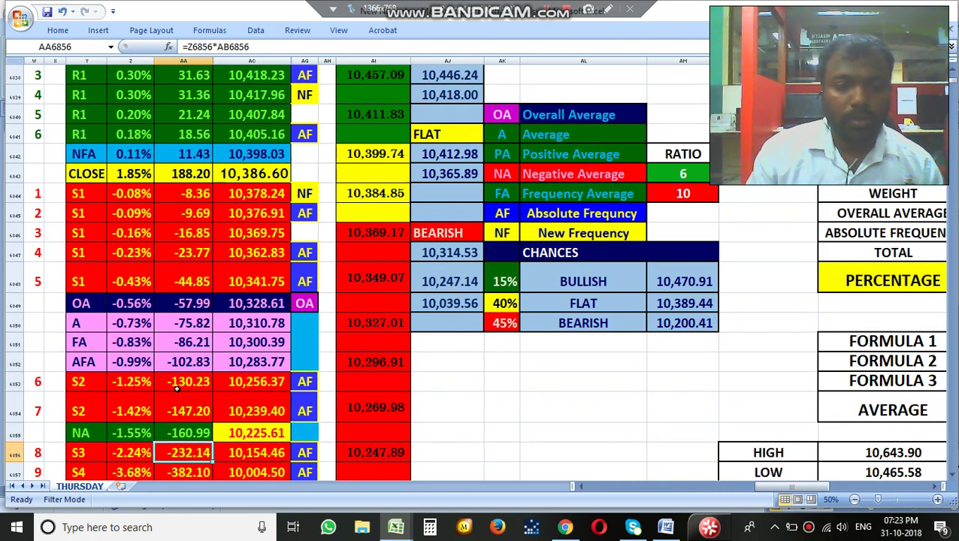
pyautogui.press('Down')
pyautogui.press('Right')
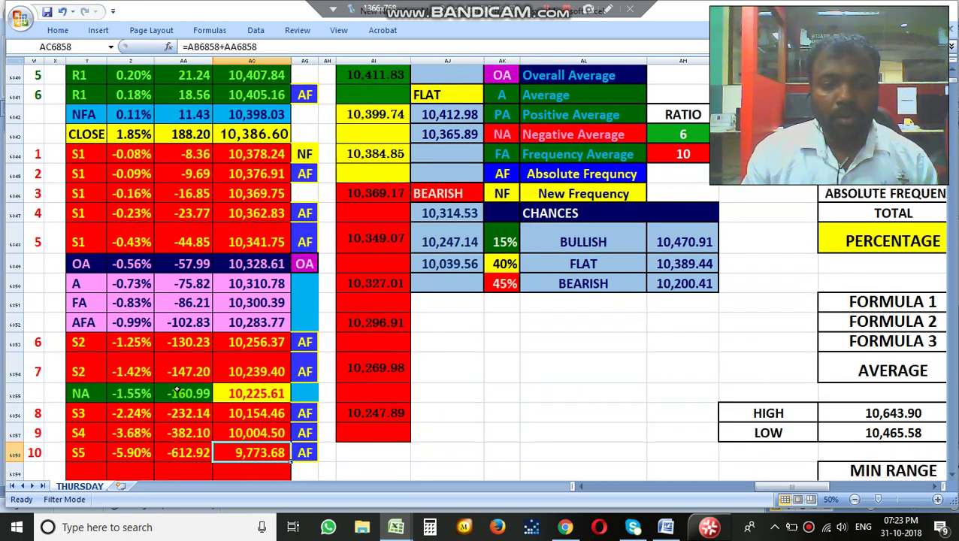
pyautogui.press('Up')
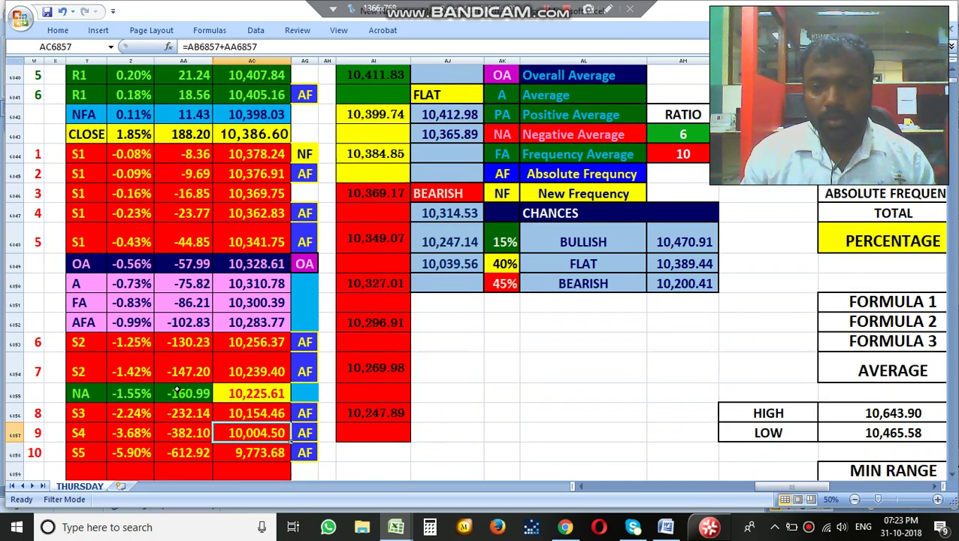